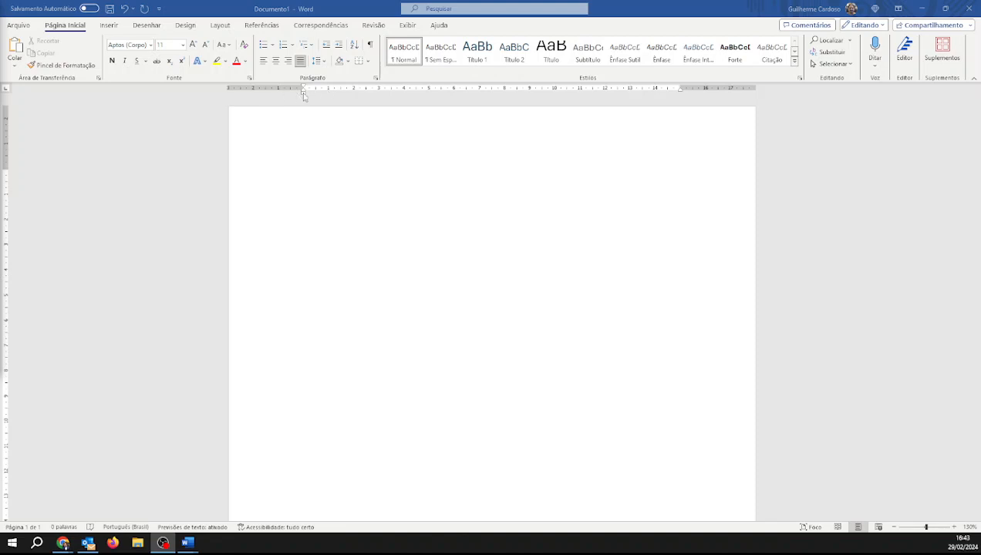
Open the Page Setup dialog from the ruler and close it with OK
{"action": "left_click", "coordinate": [304, 93]}
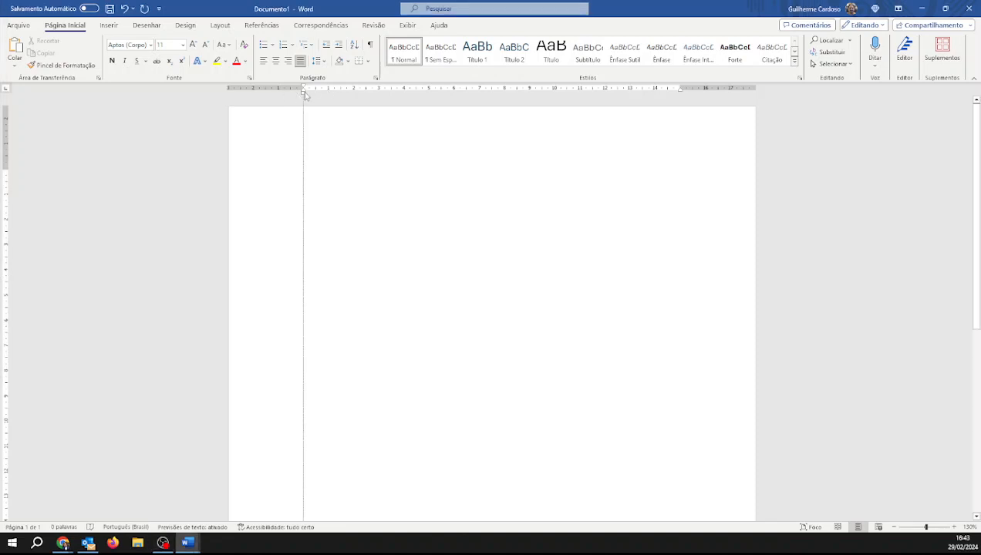
{"action": "left_click", "coordinate": [682, 93]}
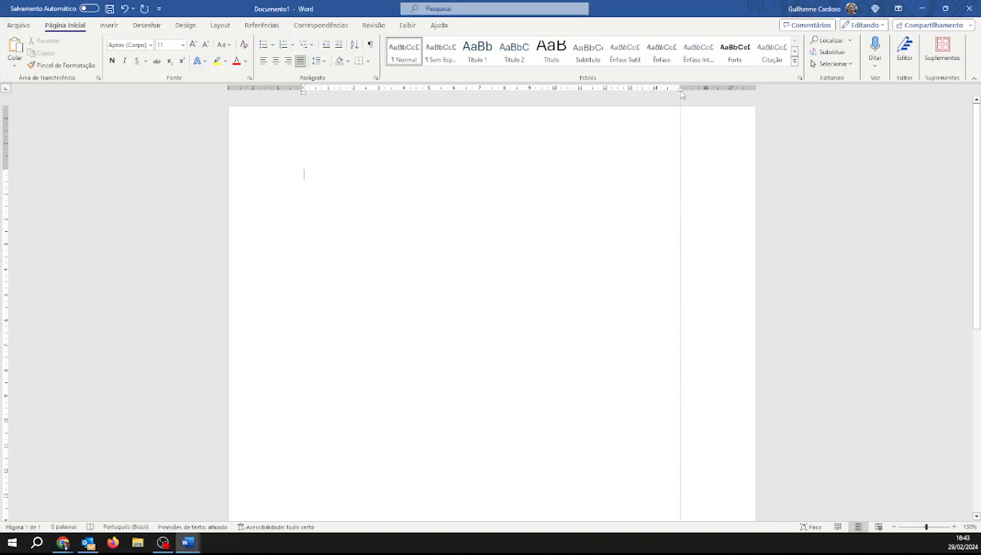
{"action": "left_click", "coordinate": [7, 170]}
{"action": "double_click", "coordinate": [6, 169]}
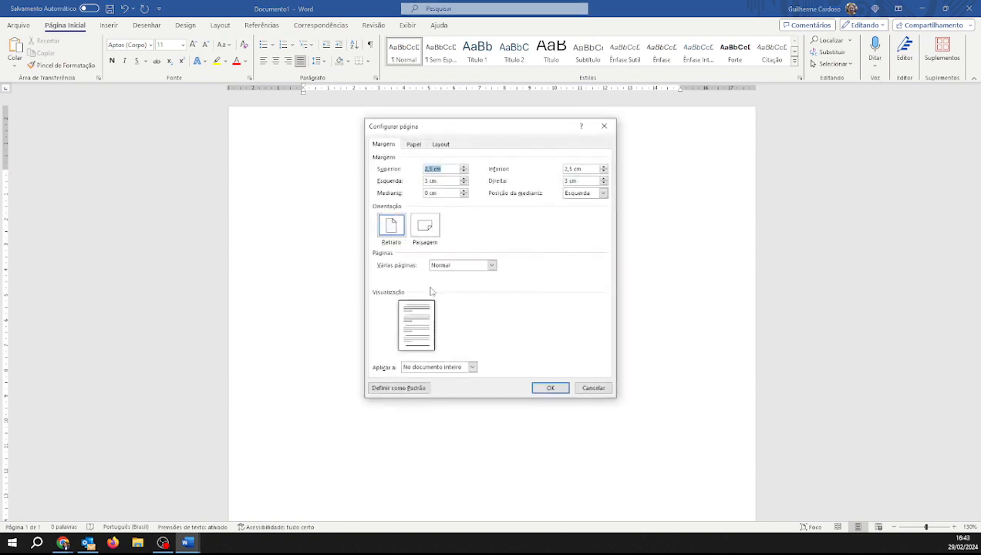
{"action": "left_click", "coordinate": [549, 385]}
{"action": "left_click", "coordinate": [6, 171]}
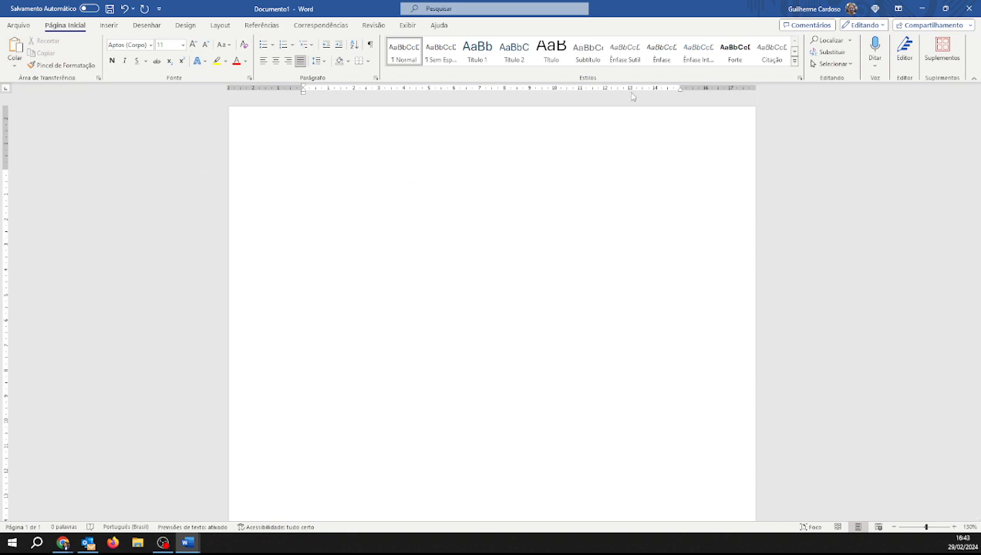
Hide the ruler and show it again from the View options
{"action": "left_click", "coordinate": [415, 29]}
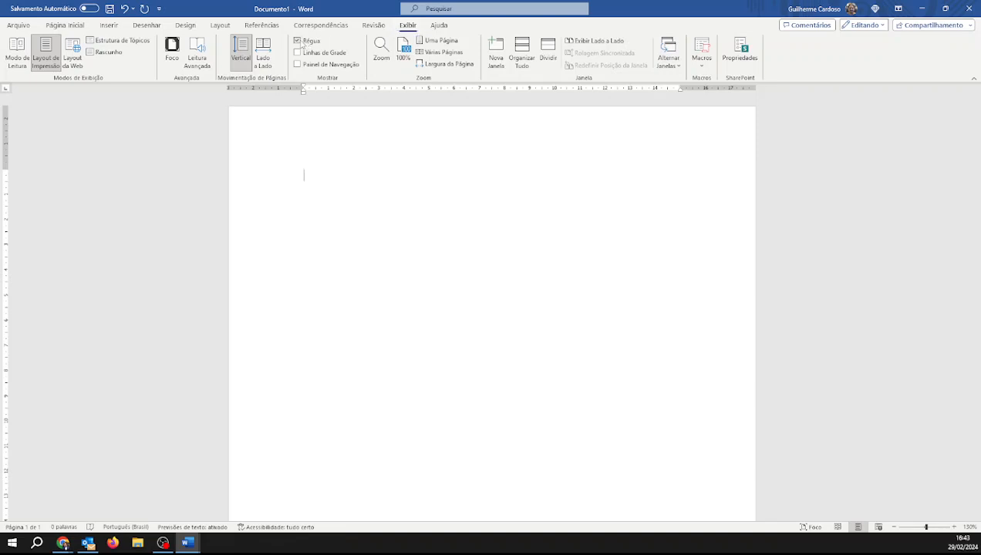
{"action": "left_click", "coordinate": [301, 43]}
{"action": "left_click", "coordinate": [300, 43]}
{"action": "left_click", "coordinate": [301, 43]}
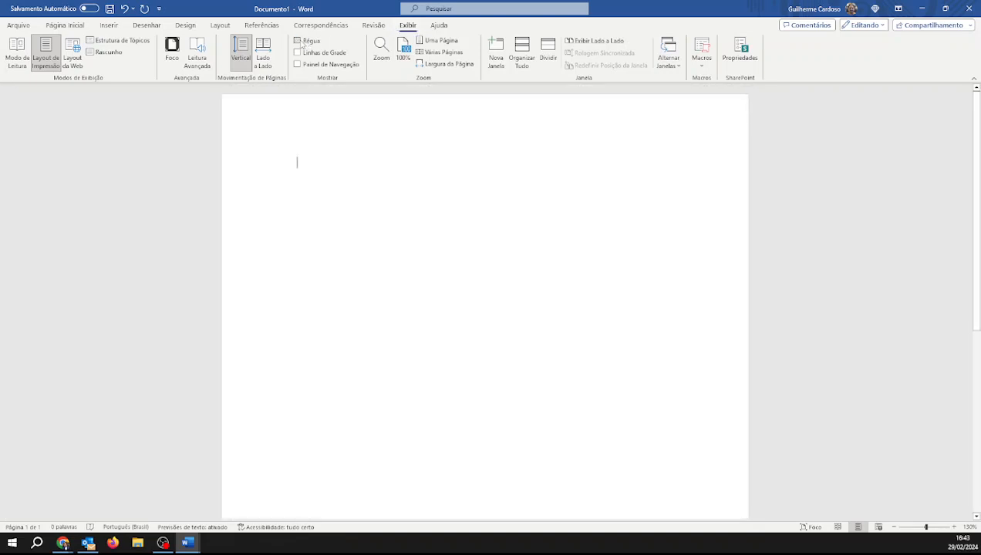
{"action": "left_click", "coordinate": [300, 42]}
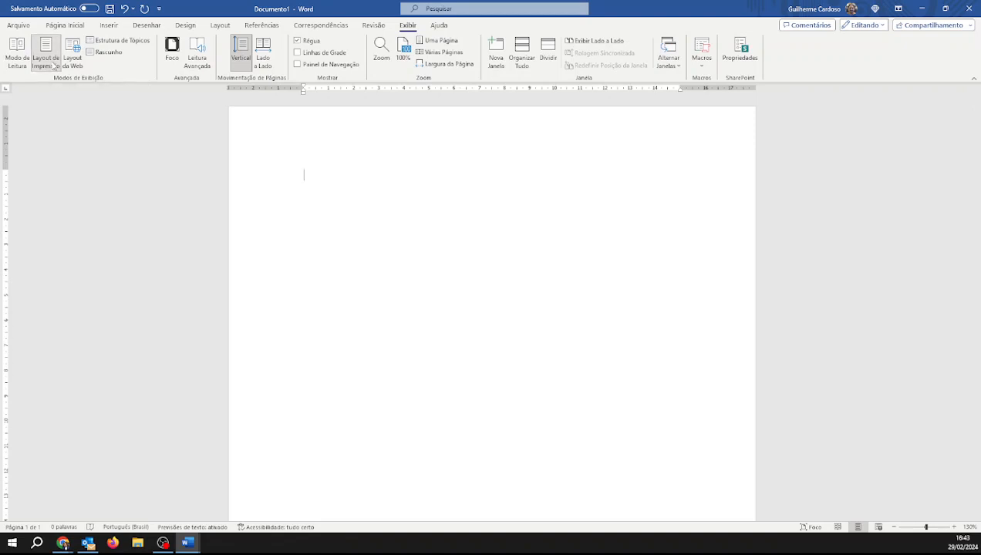
Switch the document to Read Mode and return to editing it
{"action": "left_click", "coordinate": [25, 67]}
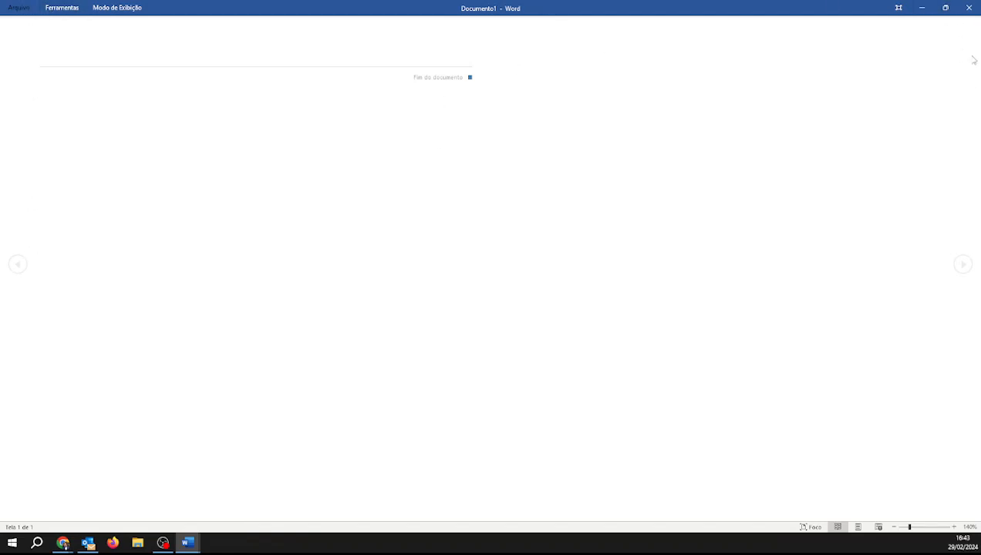
{"action": "left_click", "coordinate": [116, 7]}
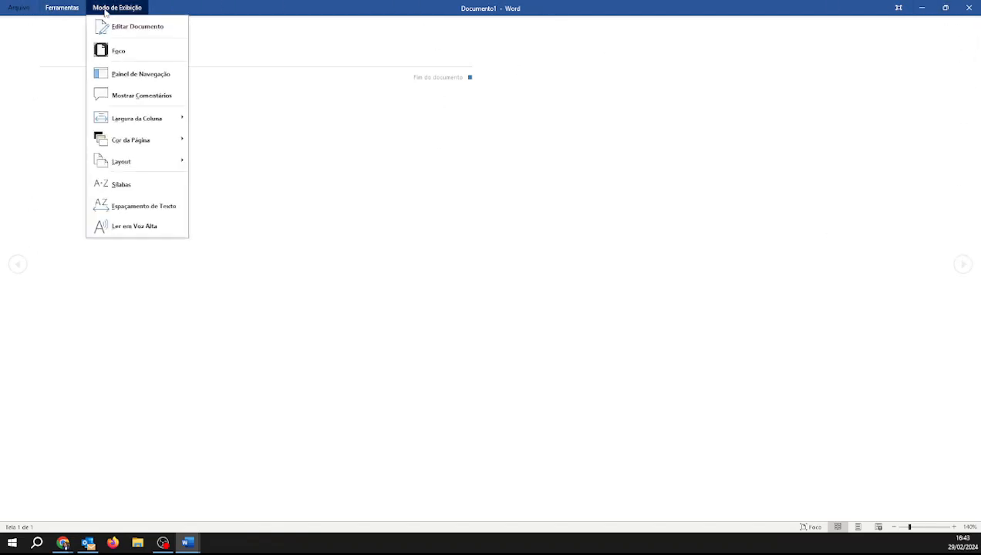
{"action": "left_click", "coordinate": [113, 27]}
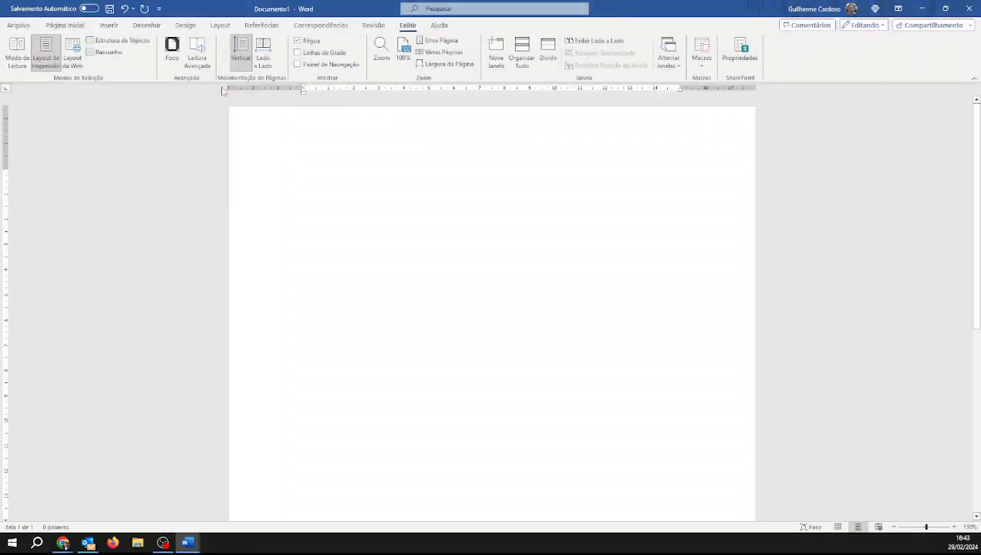
Return to Print Layout, open Page Setup from the ruler and set the paper size to A4
{"action": "left_click", "coordinate": [53, 68]}
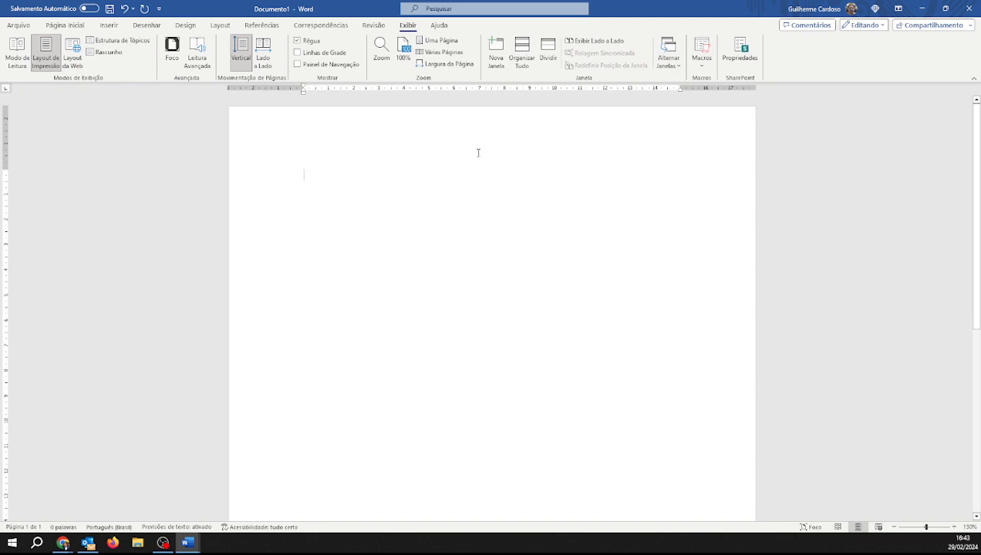
{"action": "left_click", "coordinate": [75, 25]}
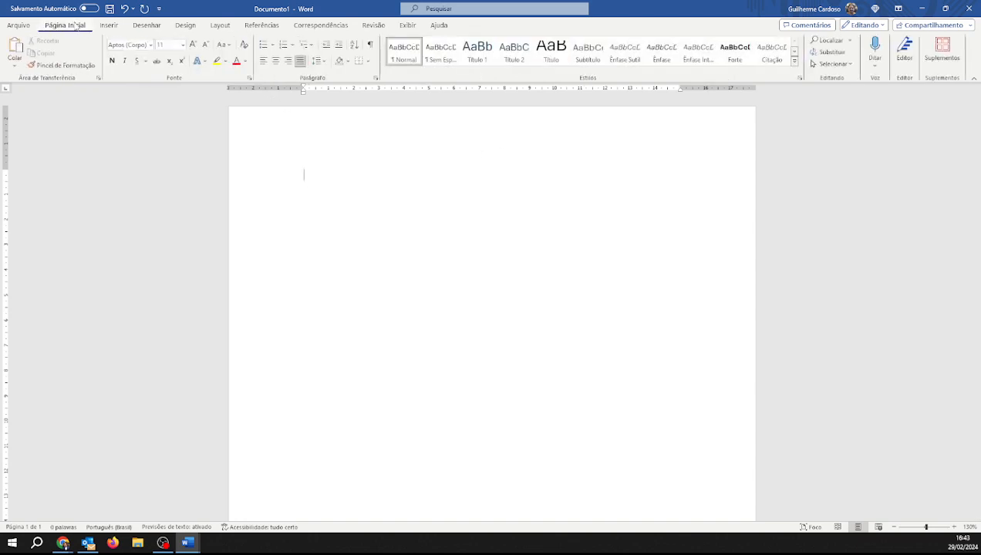
{"action": "double_click", "coordinate": [277, 91]}
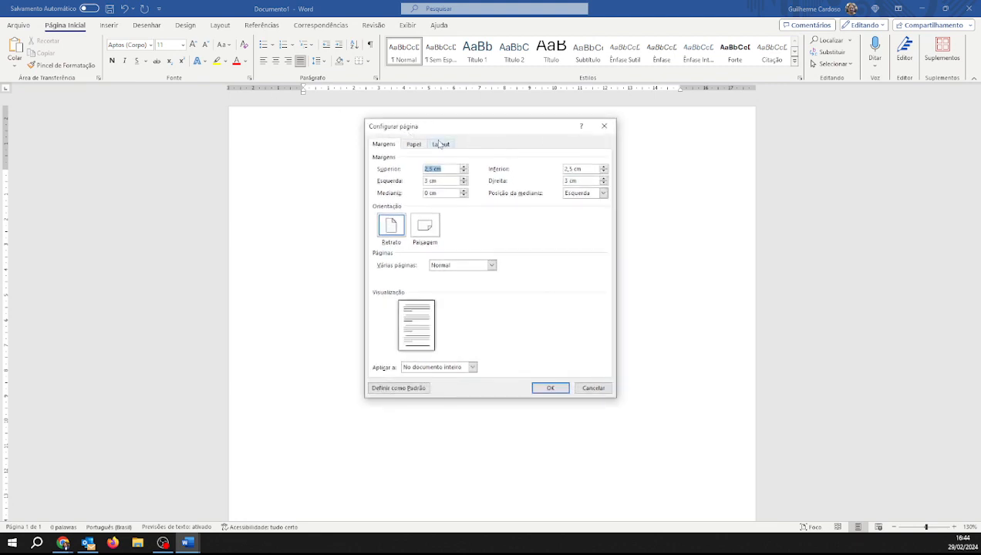
{"action": "left_click", "coordinate": [412, 147]}
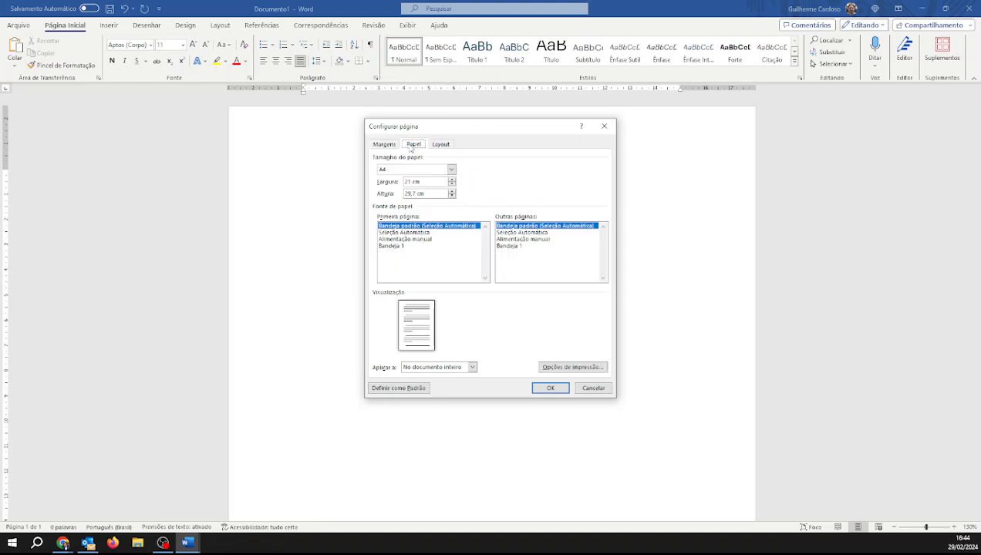
{"action": "left_click", "coordinate": [406, 169]}
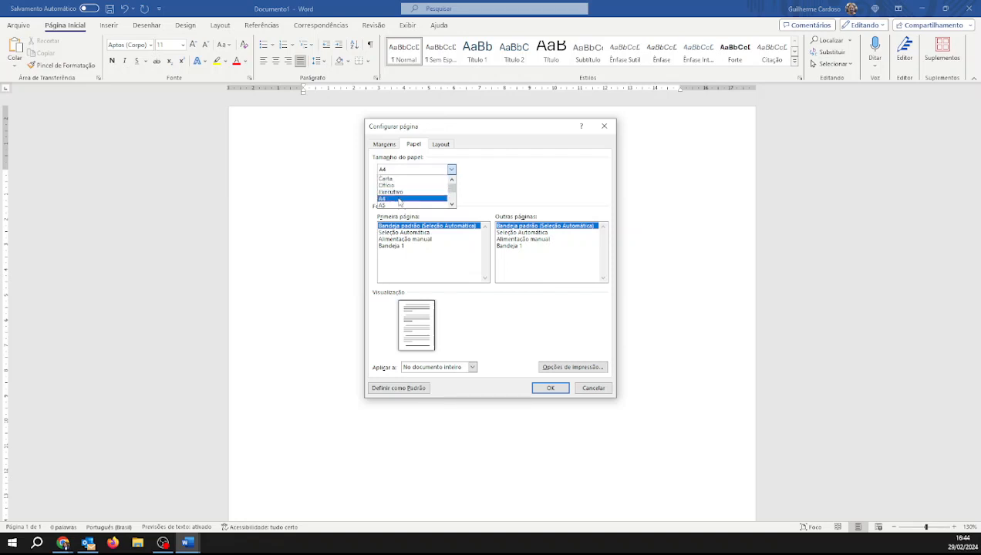
{"action": "left_click", "coordinate": [400, 199]}
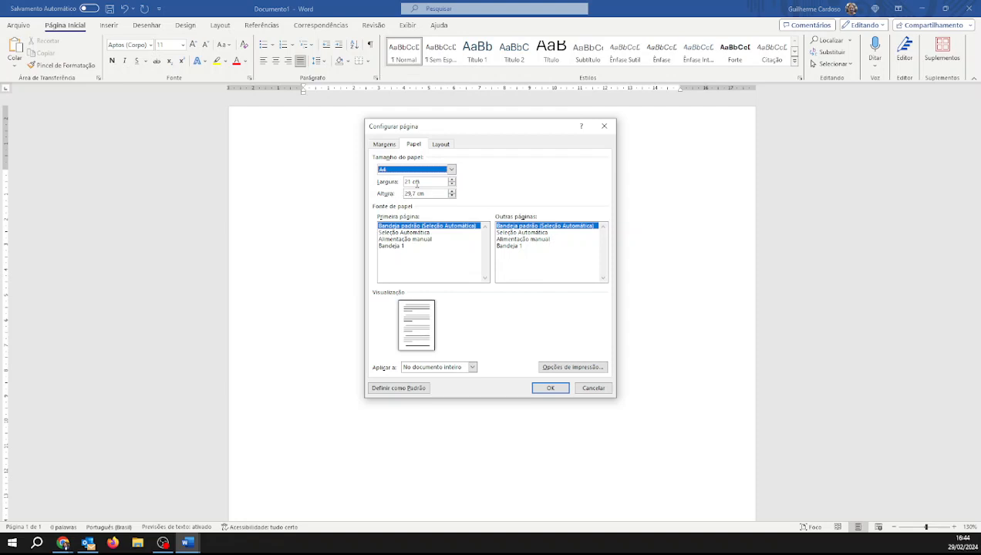
Set the top margin to 3 cm and the bottom and right margins to 2 cm, and apply the settings
{"action": "left_click", "coordinate": [385, 145]}
{"action": "left_click", "coordinate": [455, 147]}
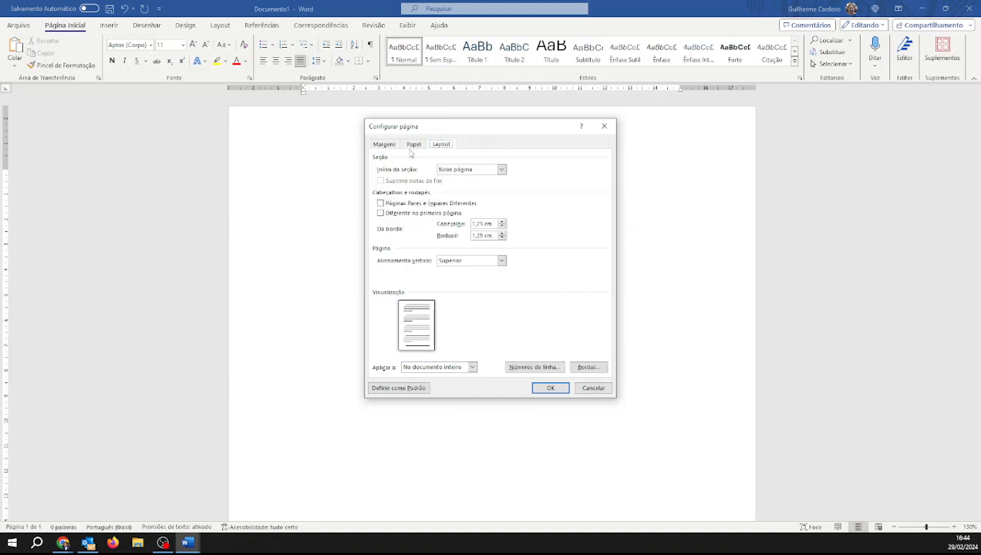
{"action": "left_click", "coordinate": [393, 146]}
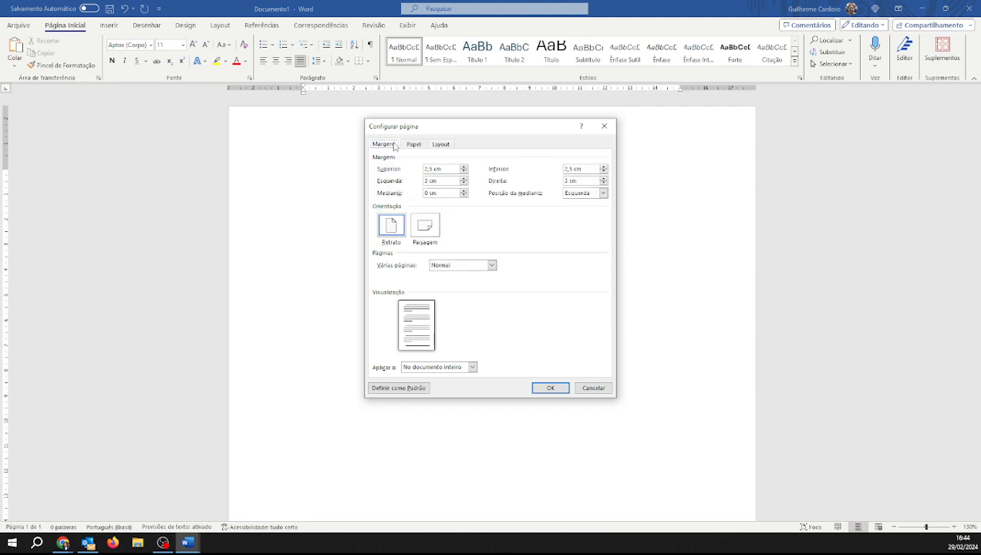
{"action": "left_click_drag", "start_coordinate": [441, 169], "coordinate": [420, 169]}
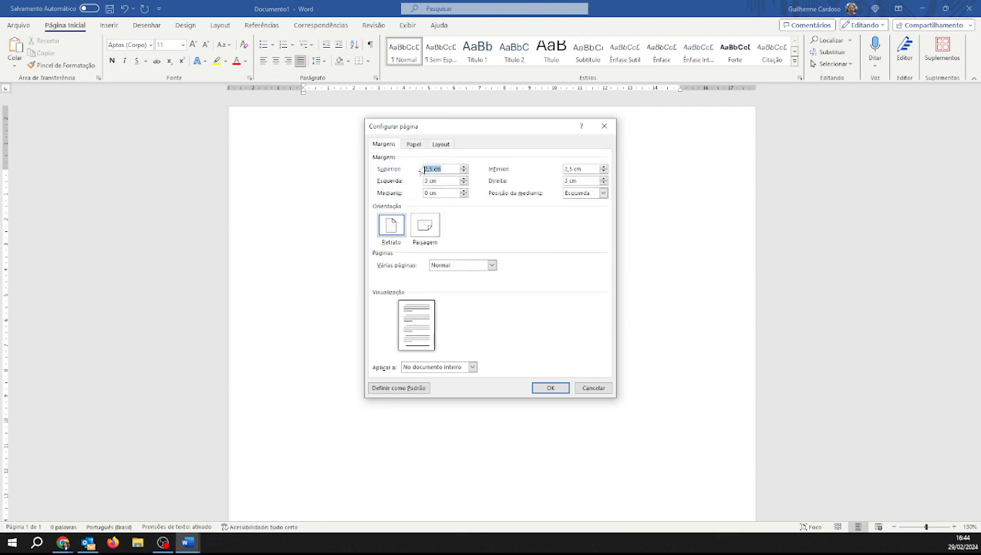
{"action": "left_click", "coordinate": [464, 167]}
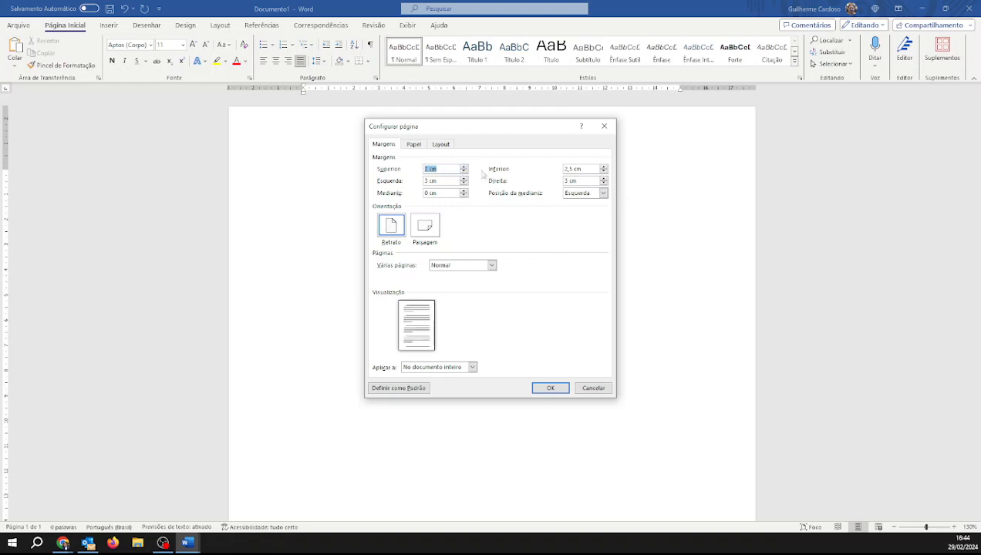
{"action": "left_click", "coordinate": [604, 172]}
{"action": "left_click", "coordinate": [605, 183]}
{"action": "left_click", "coordinate": [605, 183]}
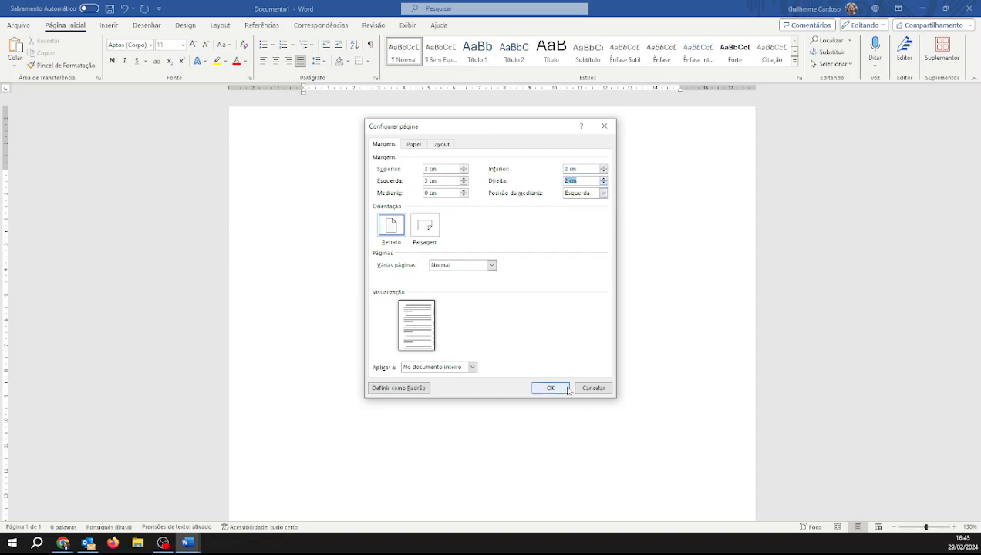
{"action": "left_click", "coordinate": [553, 388]}
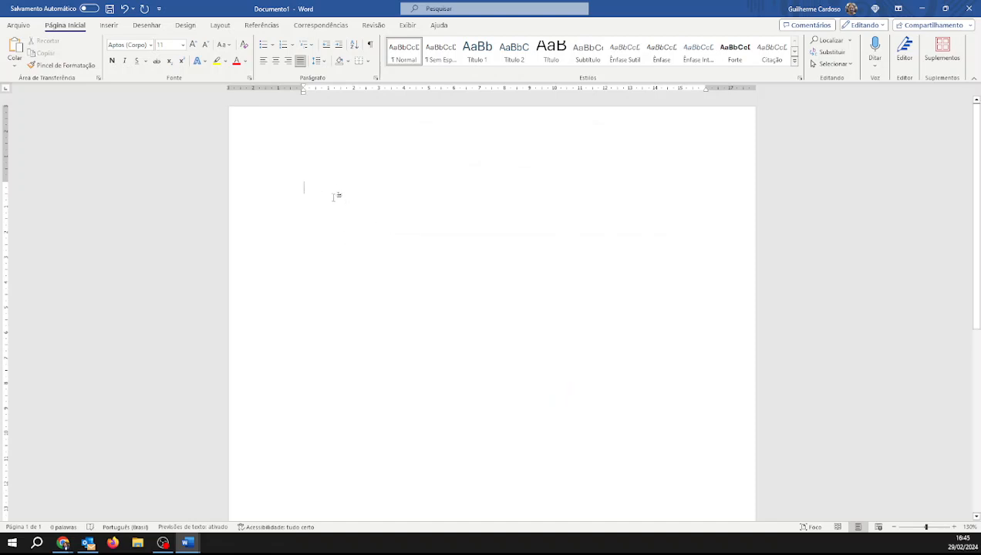
Type XCVXCVXCVXCVXCVXCV as filler text and paste it several times onto new lines
{"action": "type", "text": "XCVXCVXCVXCVXCVXCV"}
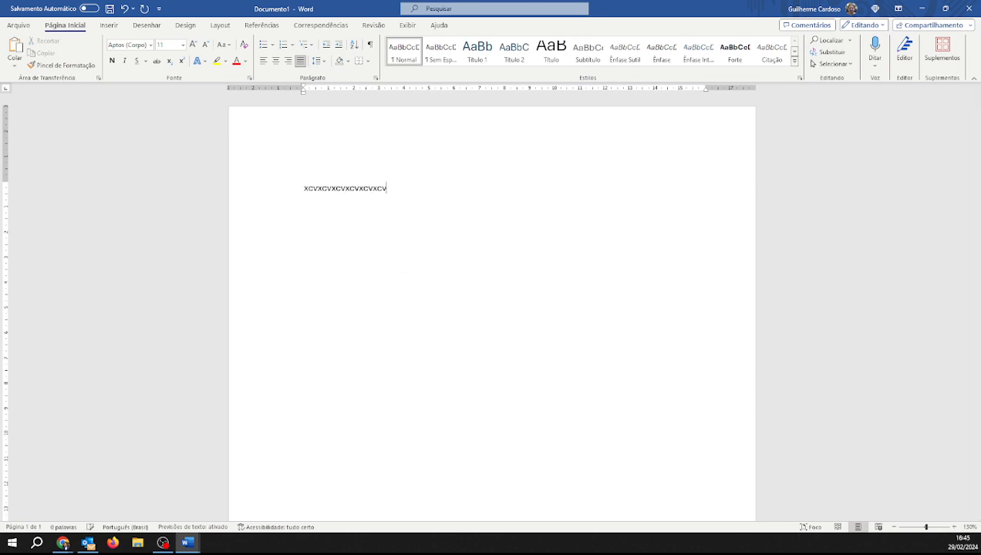
{"action": "key", "text": "ctrl+a"}
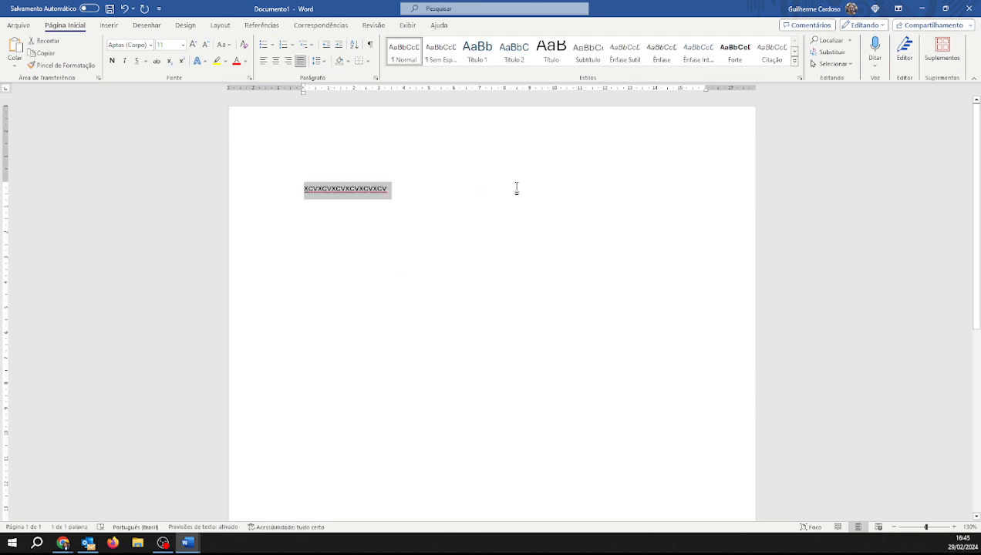
{"action": "type", "text": "XCVXCVXCVXCVXCVXCV XCVXCVXCVXCVXCVXCV XCVXCVXCVXCVXCVXCV"}
{"action": "key", "text": "ctrl+v"}
{"action": "key", "text": "ctrl+v"}
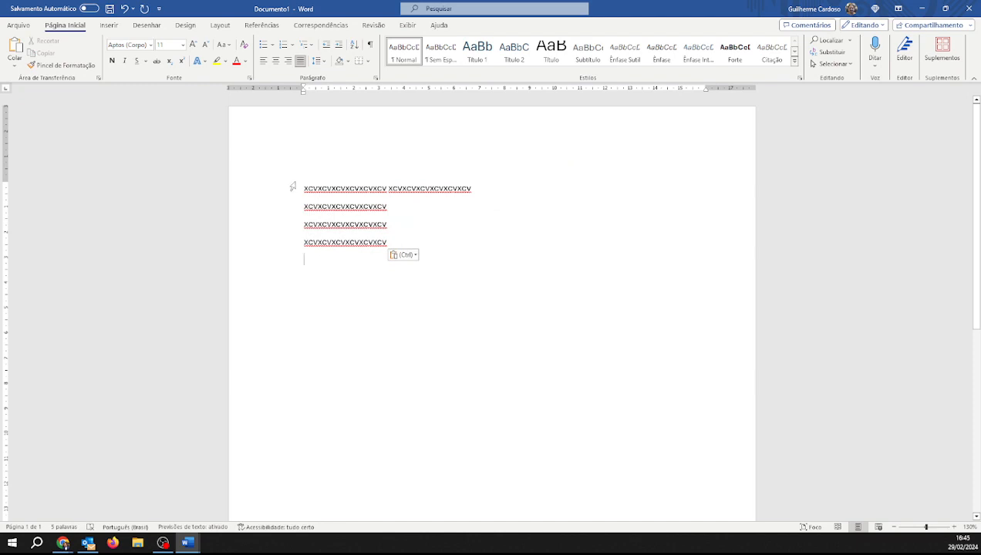
Paste more copies of the filler text along the first line
{"action": "left_click_drag", "start_coordinate": [304, 188], "coordinate": [379, 324]}
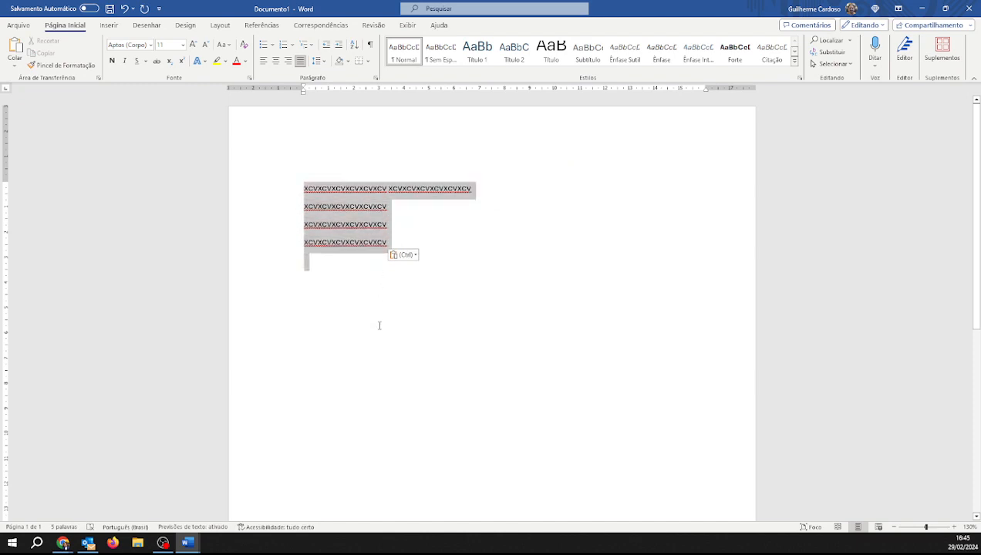
{"action": "left_click", "coordinate": [486, 188]}
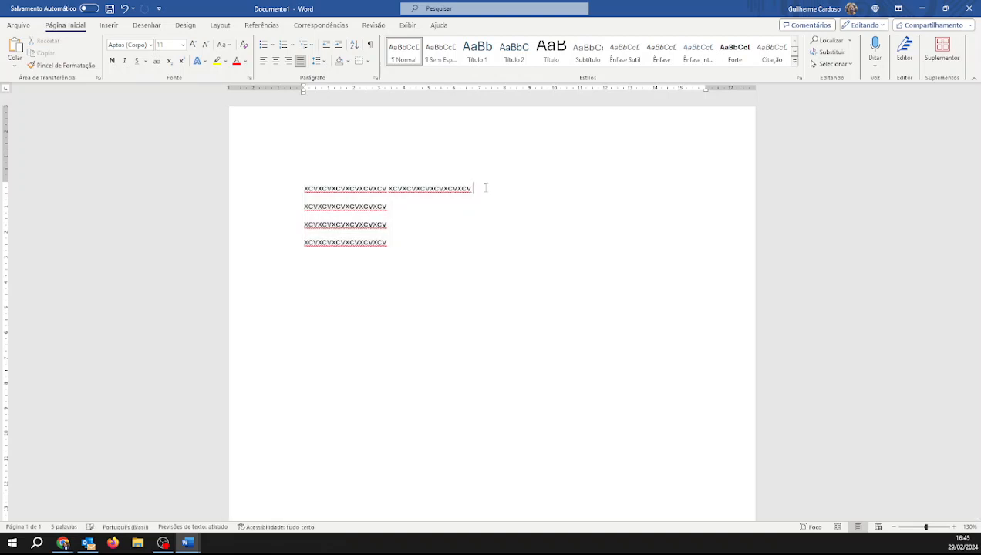
{"action": "type", "text": "XCVXCVXCVXCVXCVXCV"}
{"action": "double_click", "coordinate": [487, 188]}
{"action": "left_click", "coordinate": [574, 186]}
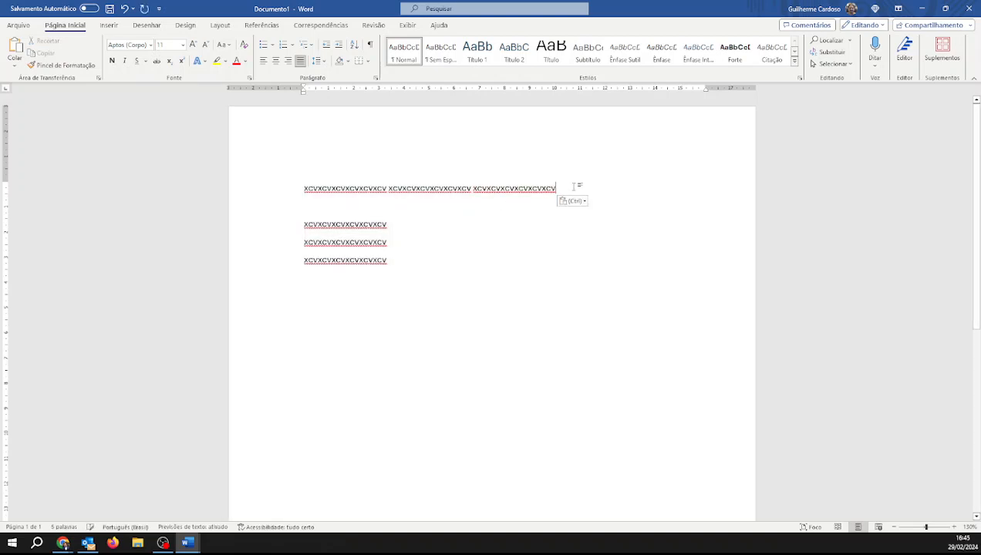
{"action": "type", "text": "XCVXCVXCVXCVXCVXCV"}
{"action": "left_click", "coordinate": [645, 188]}
{"action": "type", "text": "XCVXCVXCVXCVXCVXCV"}
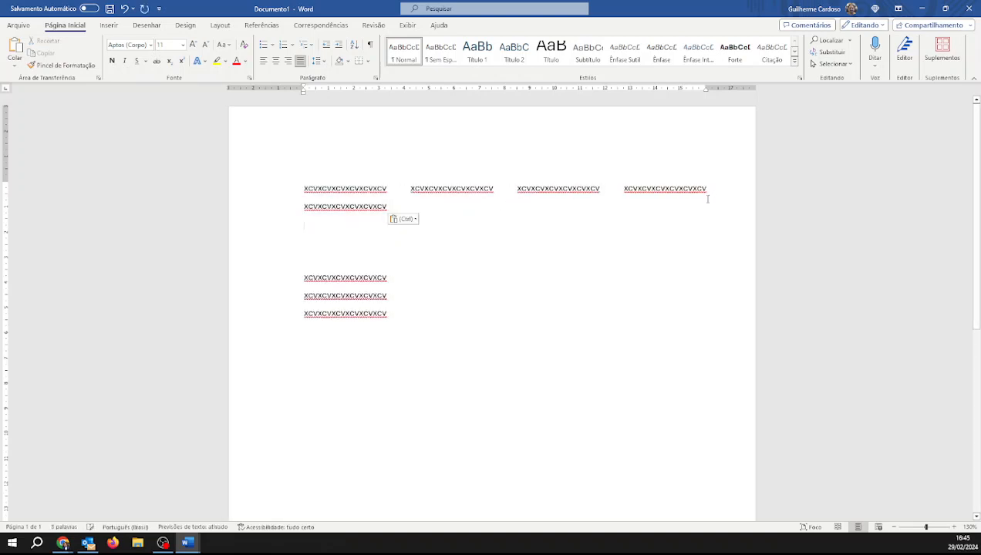
Select and delete all the filler text
{"action": "left_click_drag", "start_coordinate": [397, 209], "coordinate": [423, 316]}
{"action": "left_click", "coordinate": [315, 259]}
{"action": "key", "text": "Delete"}
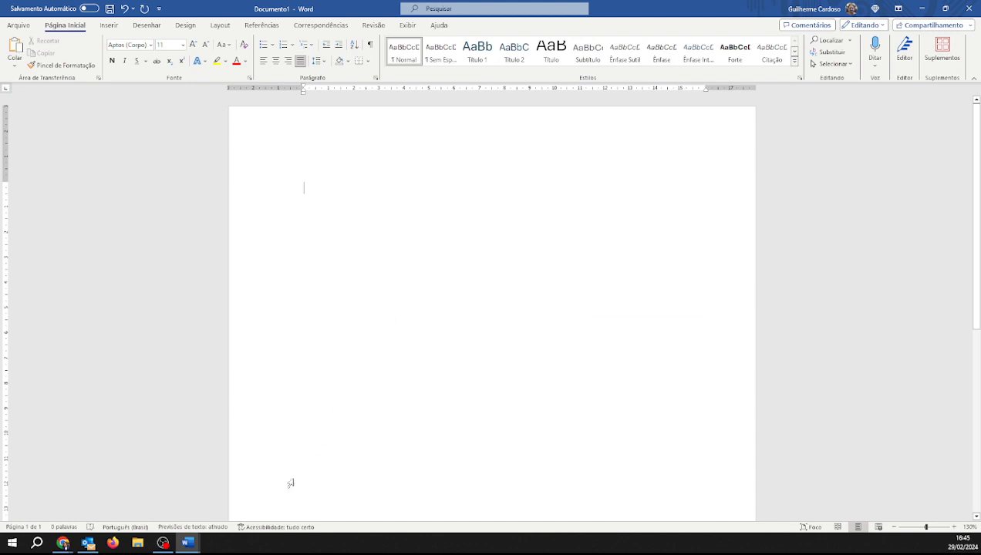
Switch to Documento2 and select its paragraph from 'brasileira' to the end
{"action": "mouse_move", "coordinate": [187, 543]}
{"action": "left_click", "coordinate": [255, 498]}
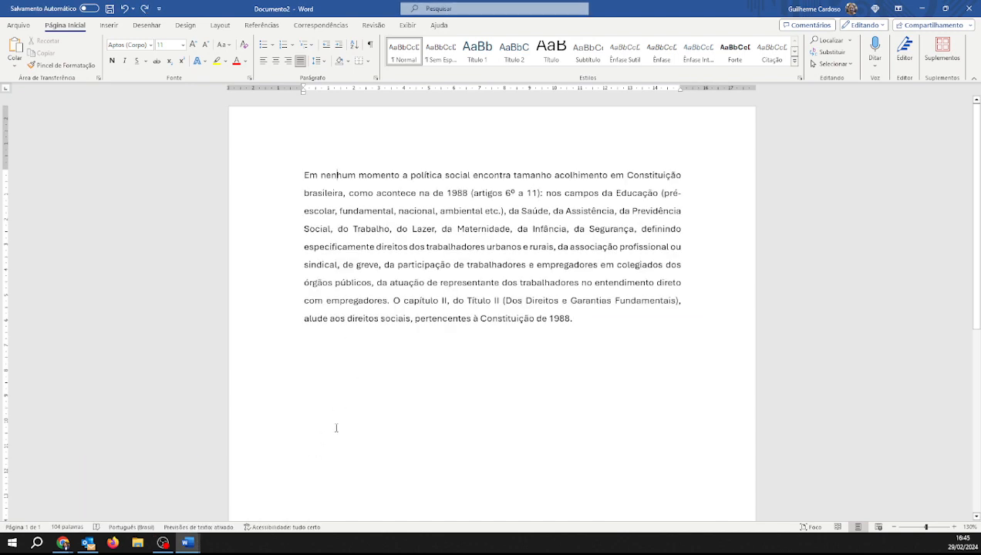
{"action": "left_click_drag", "start_coordinate": [324, 196], "coordinate": [579, 319]}
{"action": "key", "text": "ctrl+c"}
Switch back to Documento1 and paste the copied paragraph
{"action": "mouse_move", "coordinate": [187, 543]}
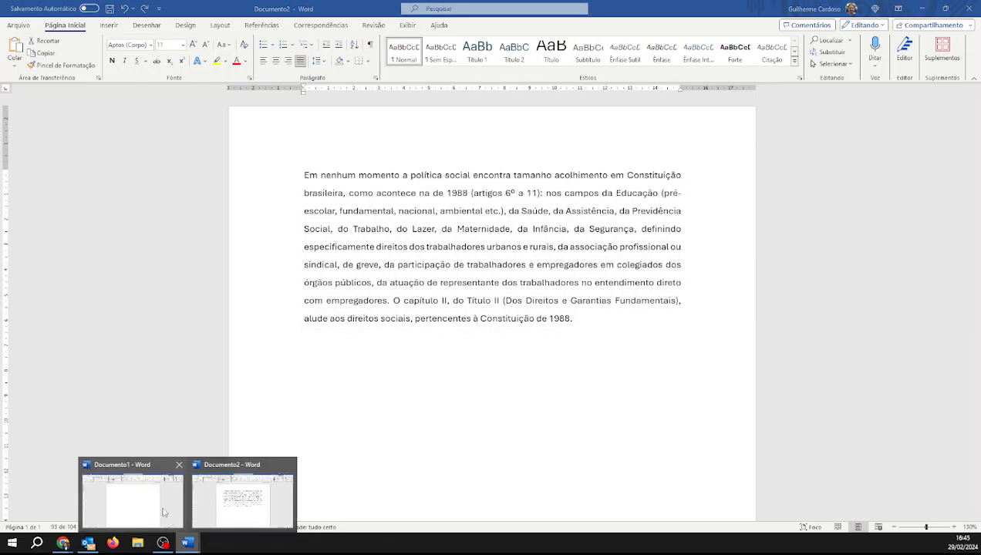
{"action": "left_click", "coordinate": [131, 502]}
{"action": "key", "text": "ctrl+v"}
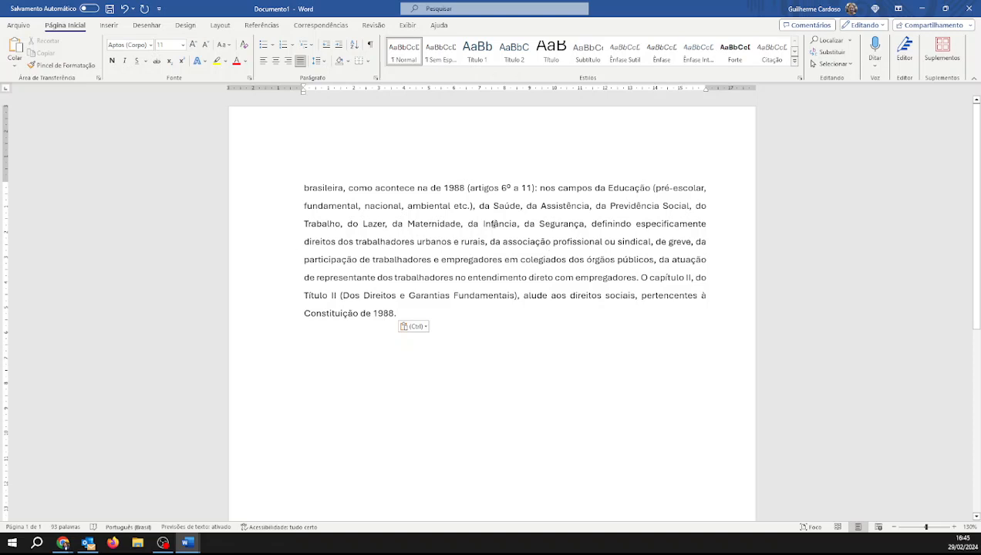
Select the whole pasted paragraph and change its font to Times New Roman
{"action": "left_click_drag", "start_coordinate": [469, 188], "coordinate": [554, 277]}
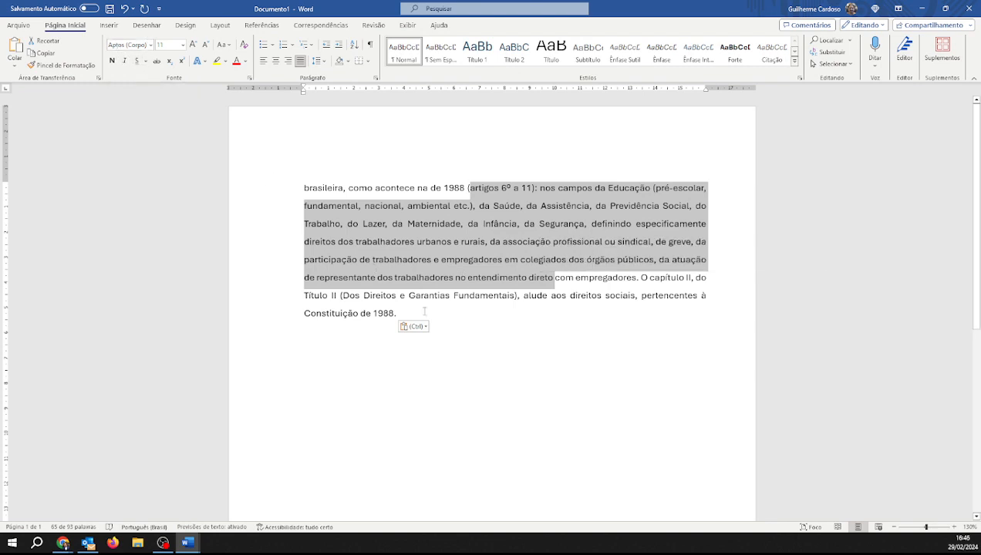
{"action": "left_click", "coordinate": [422, 313]}
{"action": "left_click_drag", "start_coordinate": [416, 316], "coordinate": [265, 186]}
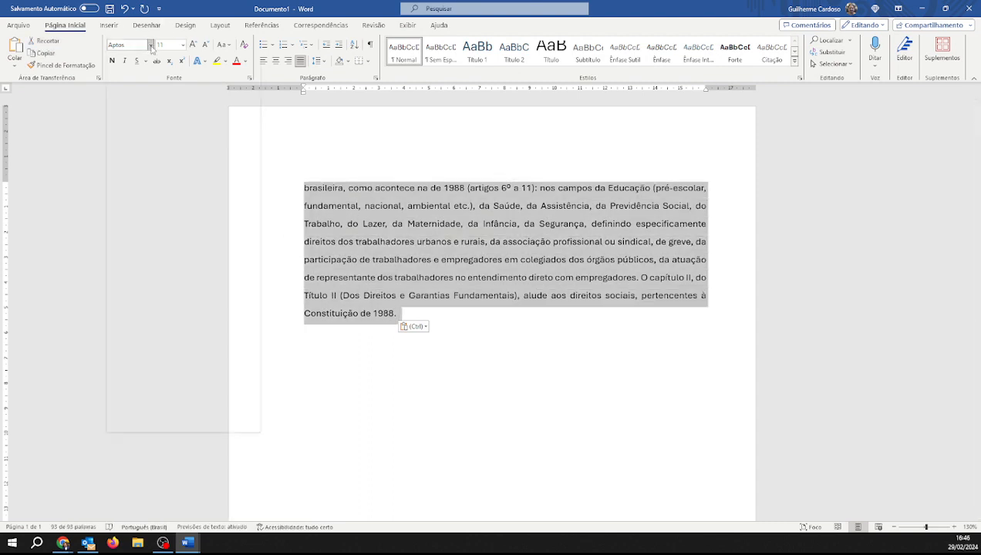
{"action": "left_click", "coordinate": [151, 46]}
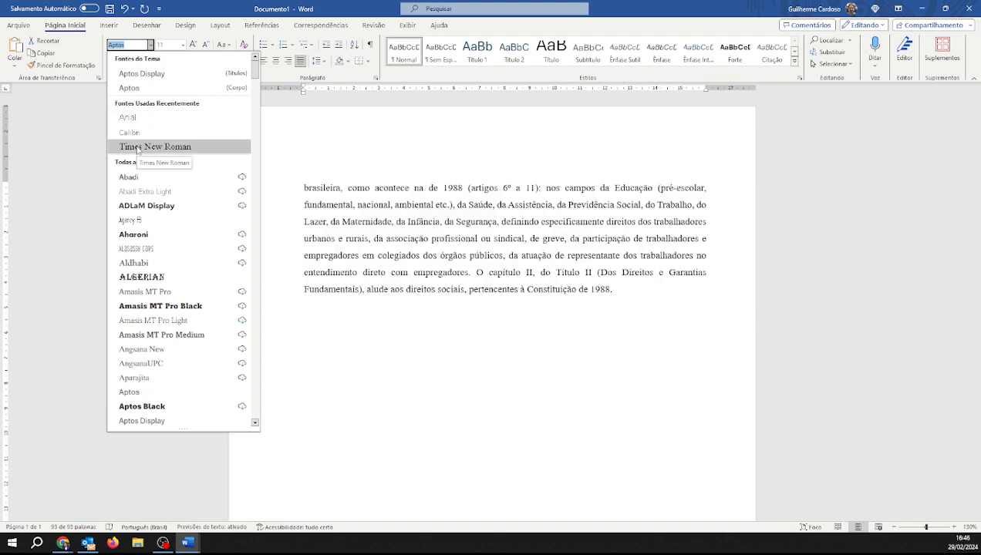
{"action": "left_click", "coordinate": [137, 147]}
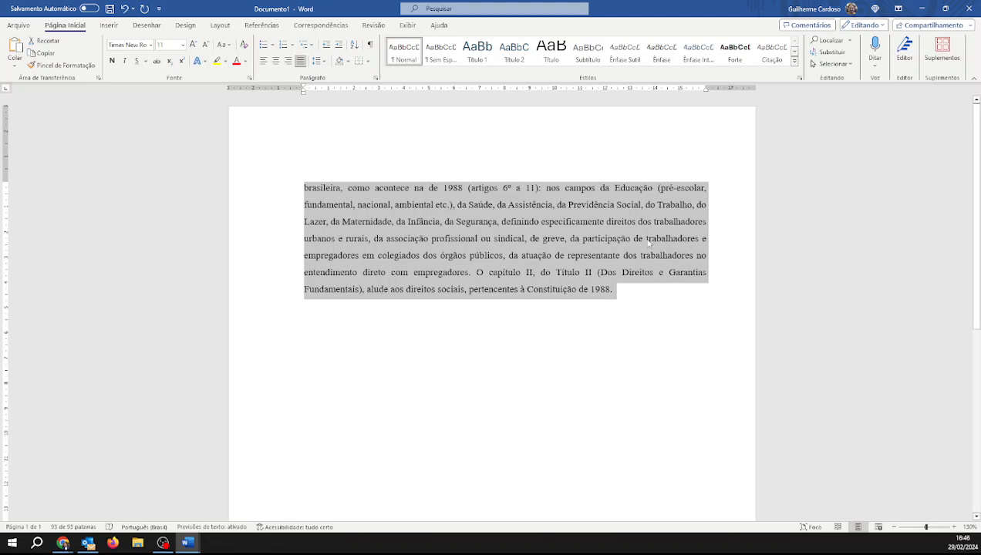
Start a new empty paragraph after the existing text
{"action": "left_click", "coordinate": [642, 299]}
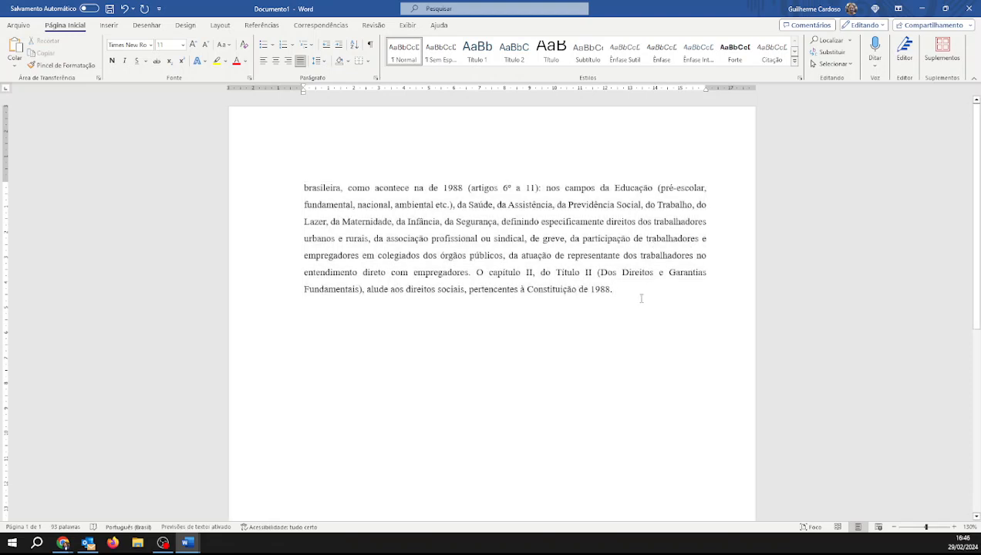
{"action": "key", "text": "ctrl+a"}
{"action": "key", "text": "ctrl+c"}
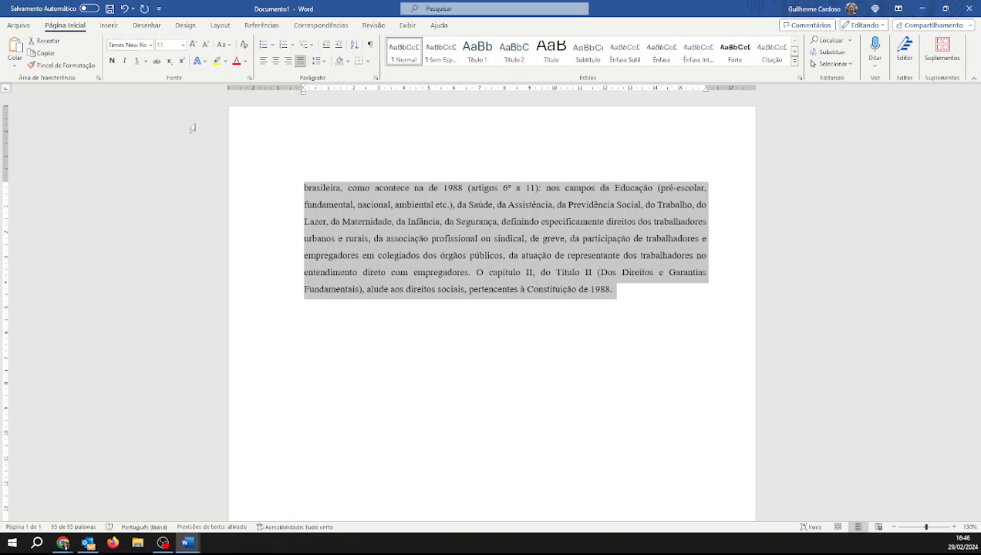
{"action": "left_click", "coordinate": [559, 243]}
{"action": "left_click_drag", "start_coordinate": [429, 187], "coordinate": [662, 216]}
{"action": "left_click", "coordinate": [618, 287]}
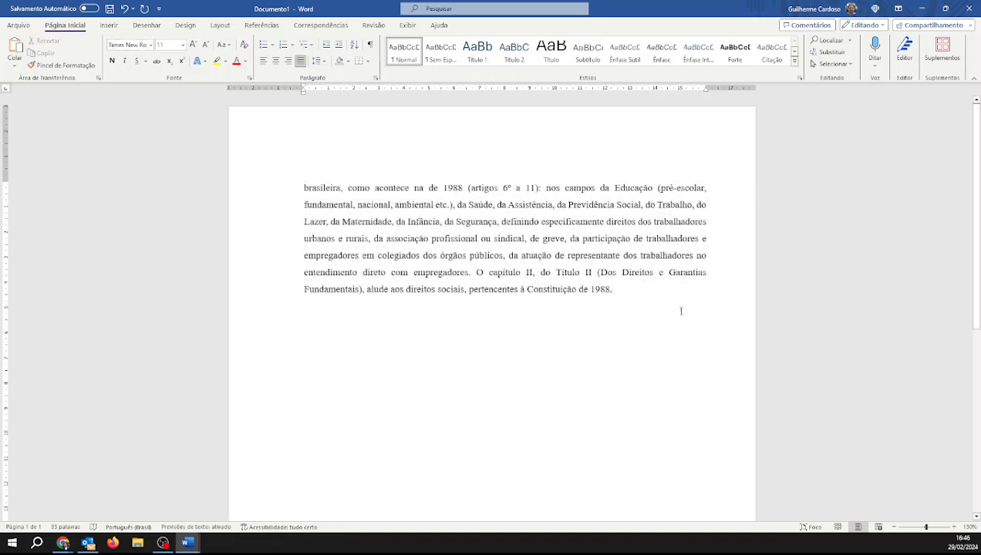
{"action": "key", "text": "Return"}
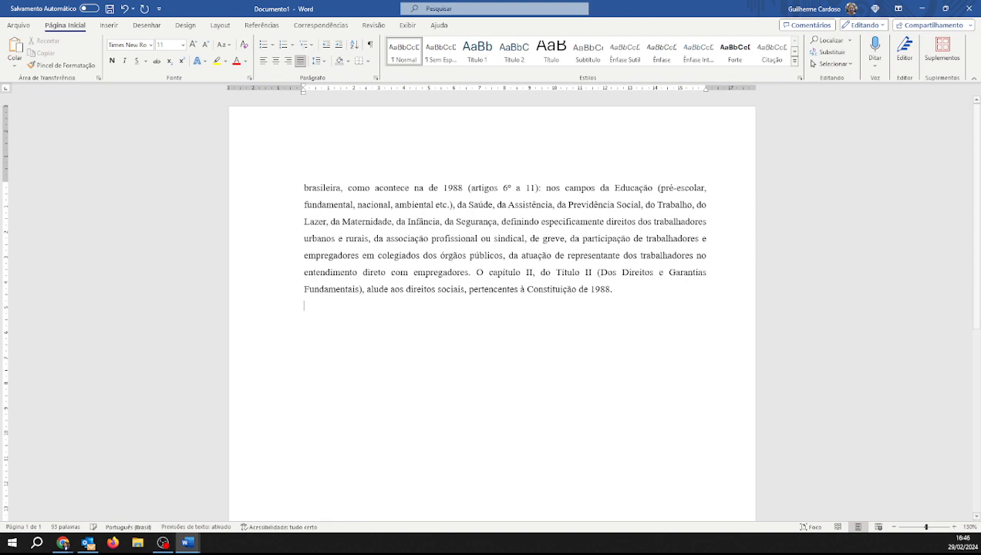
Paste the copied paragraph into the new paragraph
{"action": "key", "text": "ctrl+v"}
{"action": "left_click_drag", "start_coordinate": [584, 307], "coordinate": [590, 342]}
{"action": "left_click", "coordinate": [572, 395]}
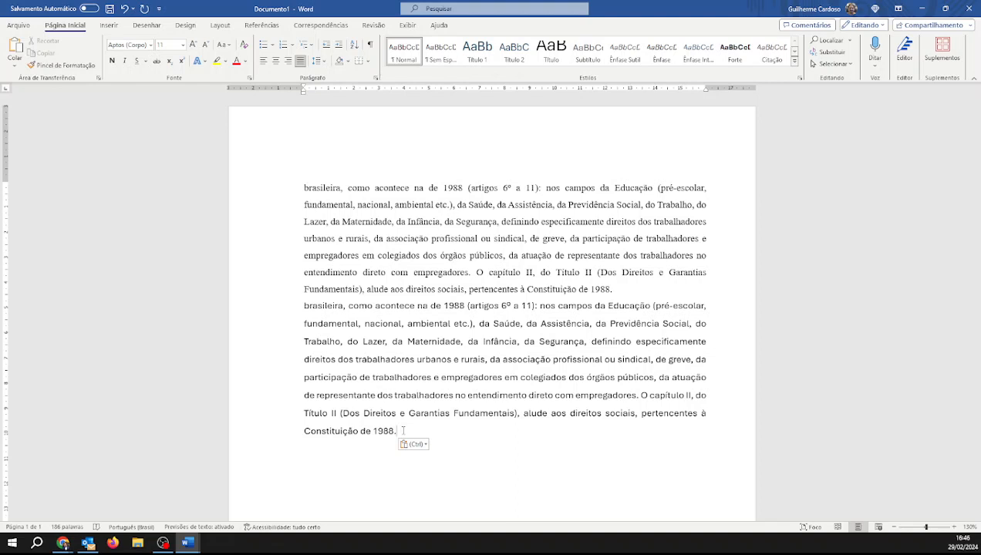
Set the second, newly pasted paragraph's font to Times New Roman
{"action": "left_click_drag", "start_coordinate": [403, 431], "coordinate": [282, 310]}
{"action": "key", "text": "ctrl+c"}
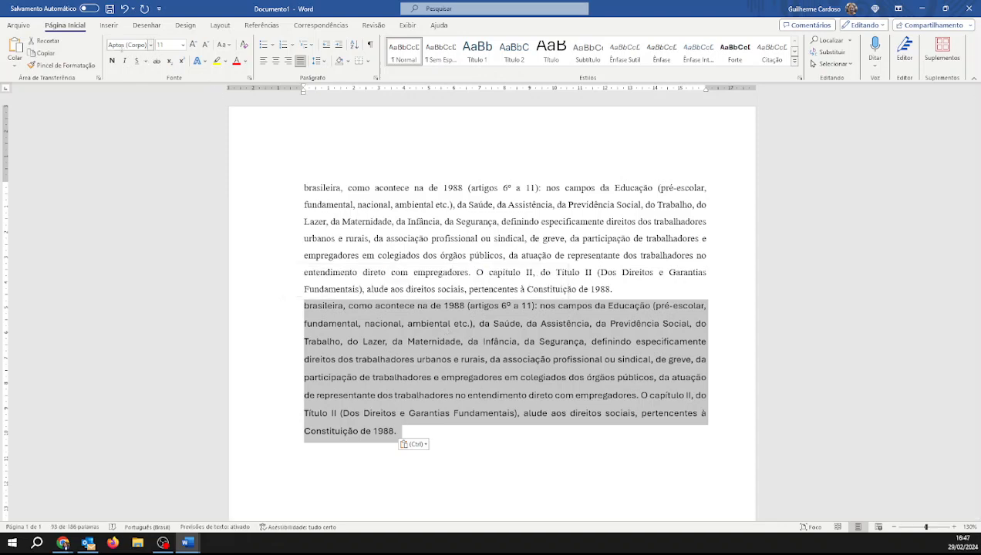
{"action": "left_click", "coordinate": [152, 44]}
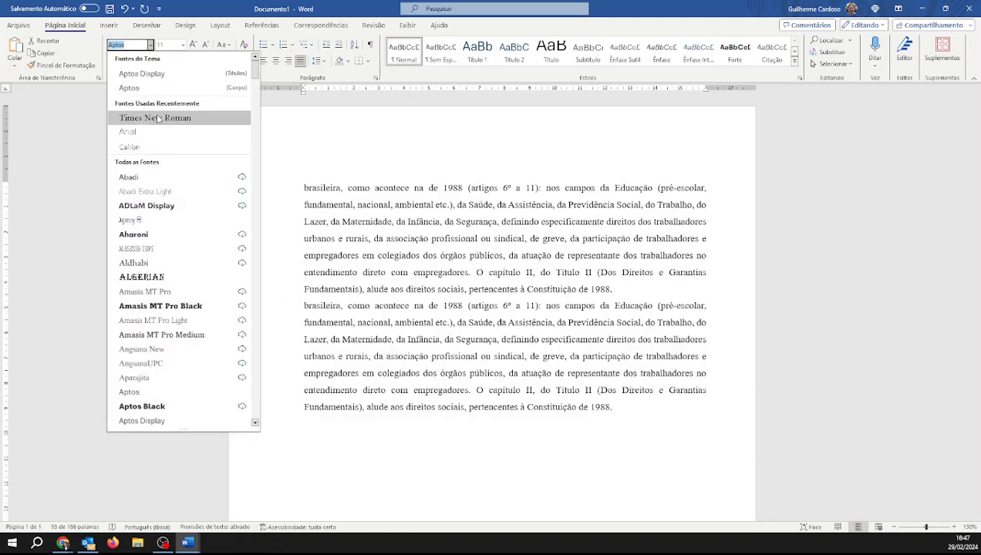
{"action": "left_click", "coordinate": [154, 117]}
{"action": "left_click", "coordinate": [572, 349]}
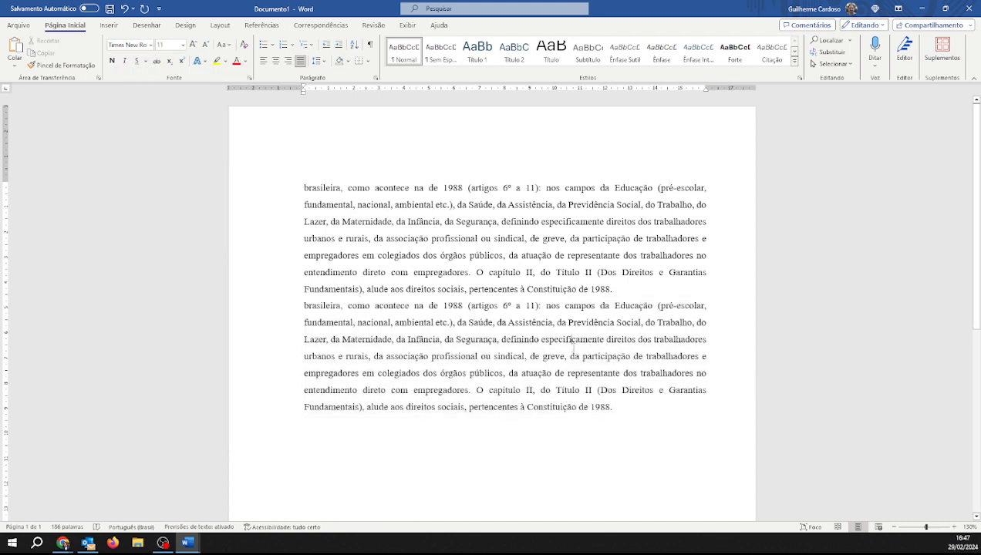
Set the font size of both paragraphs to 12
{"action": "left_click_drag", "start_coordinate": [653, 409], "coordinate": [293, 185]}
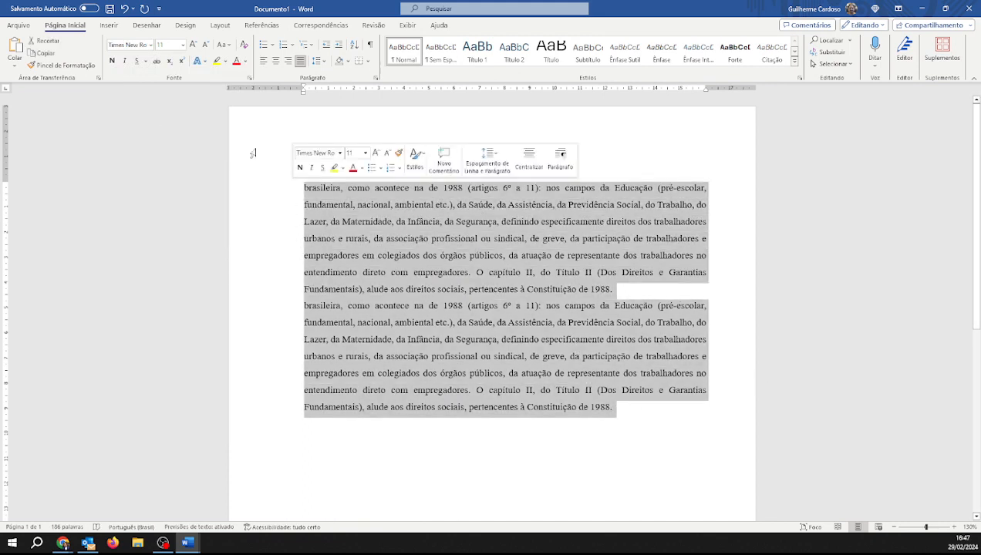
{"action": "left_click", "coordinate": [184, 45]}
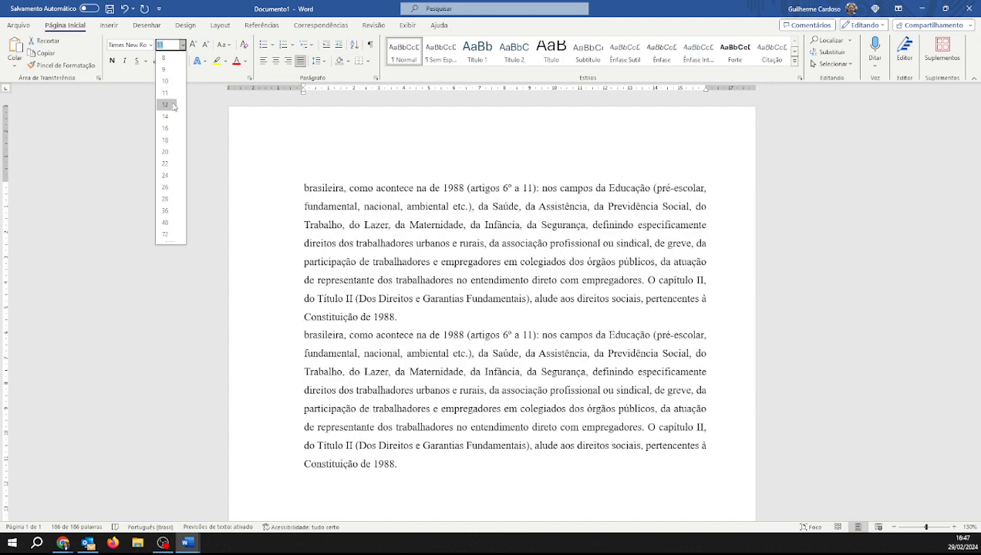
{"action": "left_click", "coordinate": [173, 105]}
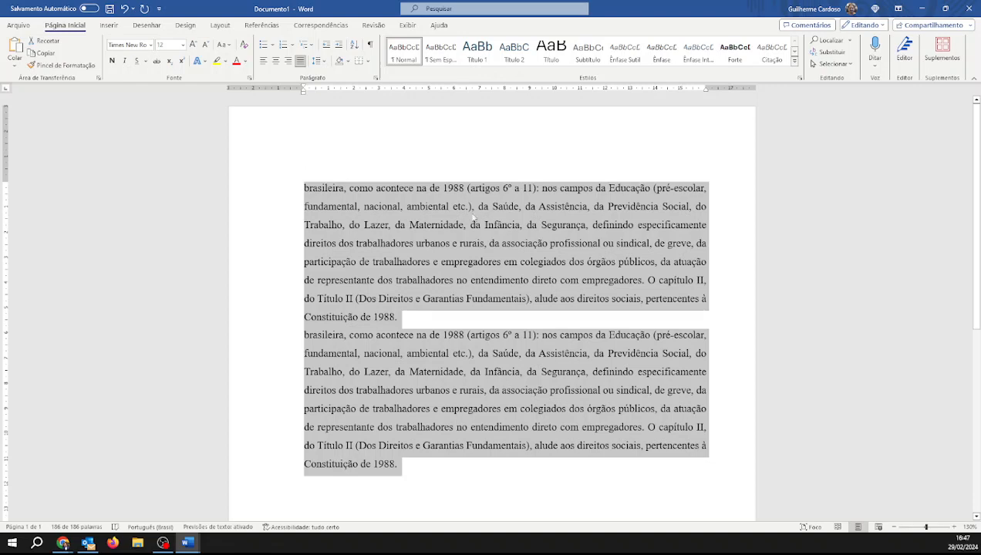
{"action": "left_click", "coordinate": [411, 330]}
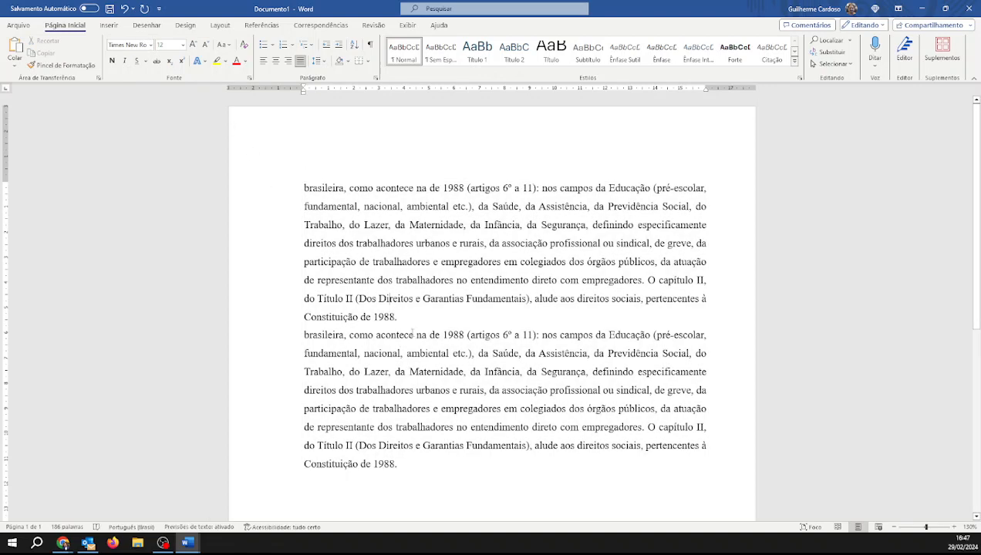
Paste a third copy as text only, then delete it together with the second paragraph's closing words
{"action": "scroll", "coordinate": [412, 331], "scroll_direction": "down", "scroll_amount": 3}
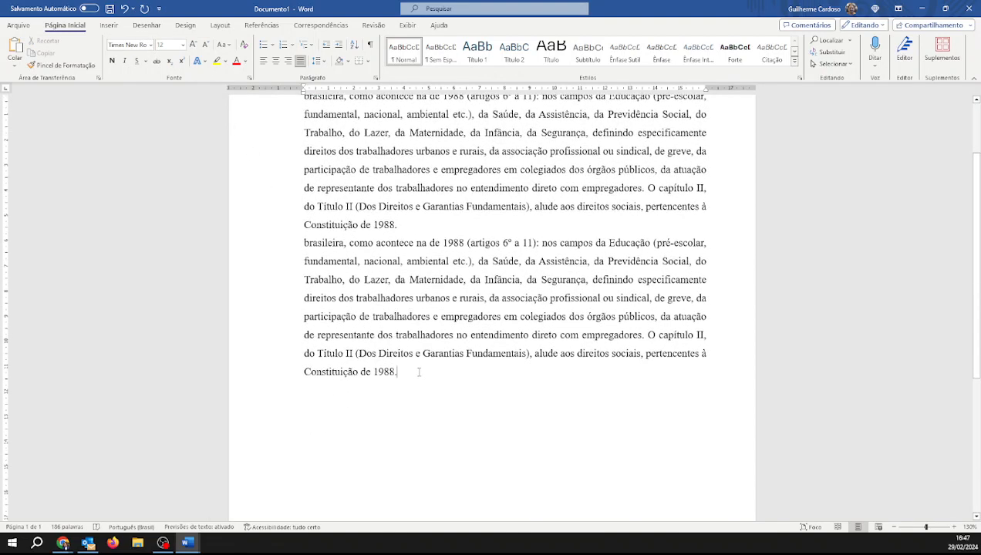
{"action": "key", "text": "ctrl+v"}
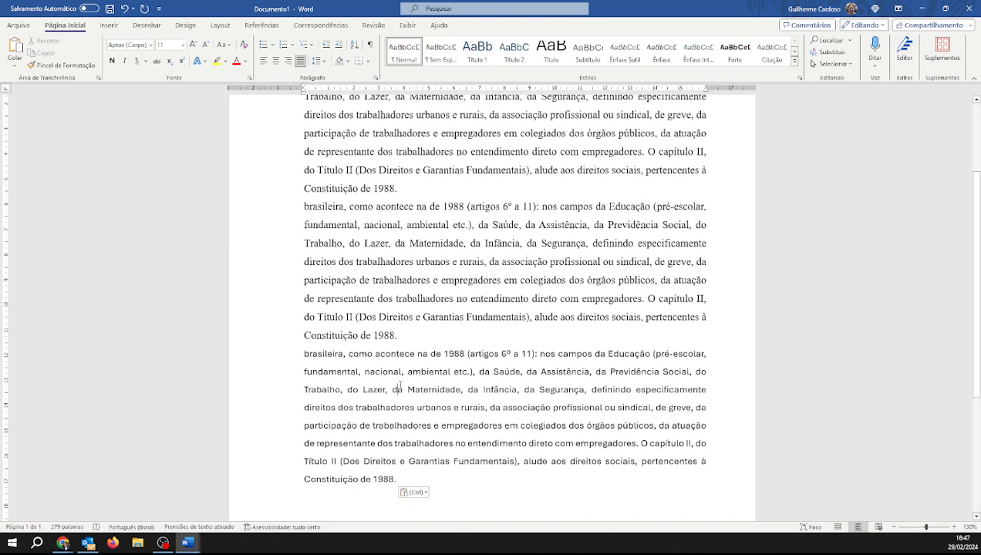
{"action": "left_click", "coordinate": [399, 388]}
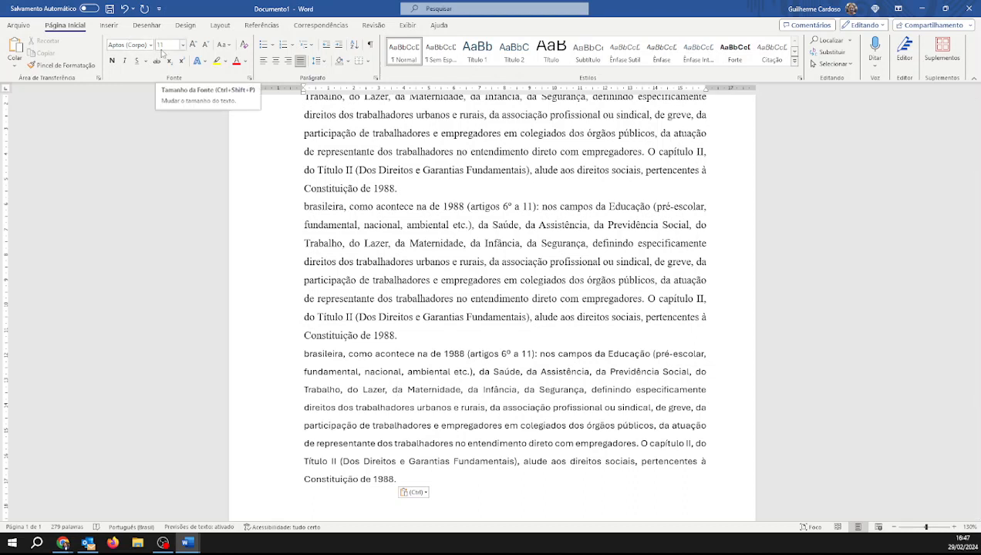
{"action": "left_click", "coordinate": [417, 492]}
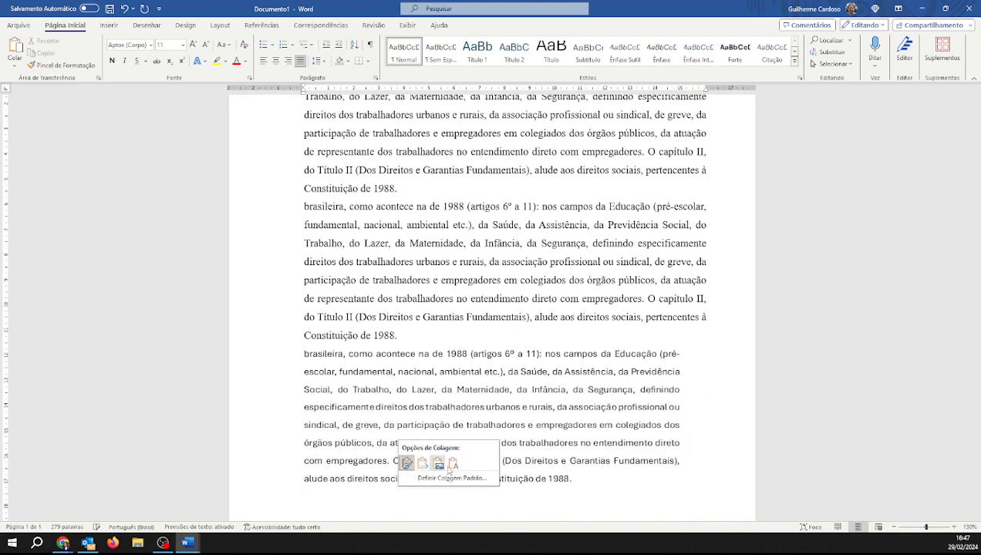
{"action": "left_click", "coordinate": [454, 464]}
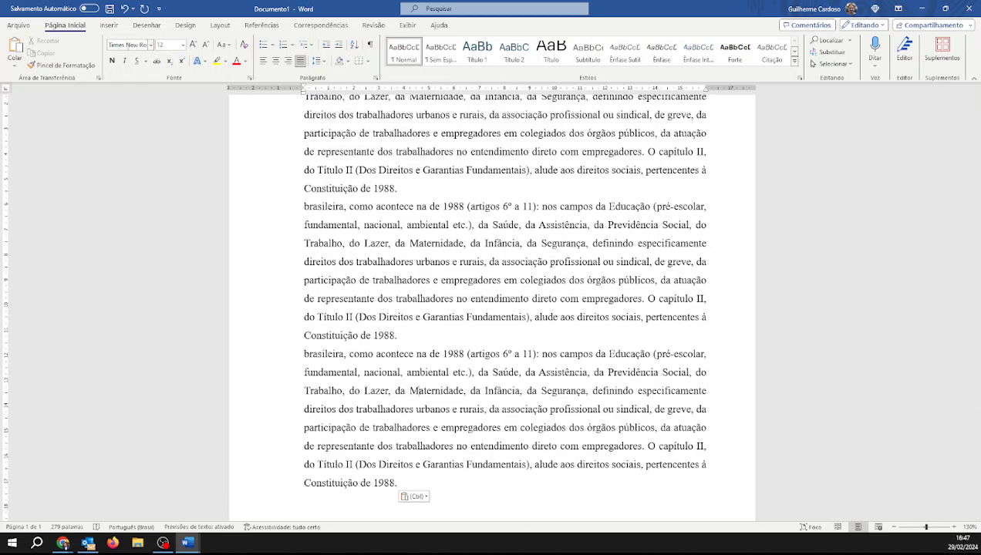
{"action": "left_click_drag", "start_coordinate": [407, 484], "coordinate": [274, 330]}
{"action": "key", "text": "Delete"}
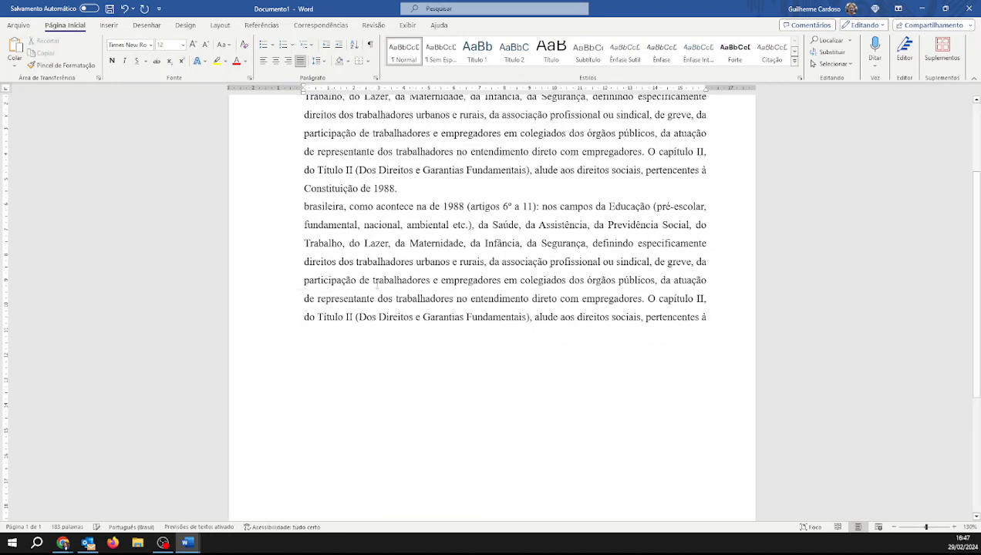
Cycle both paragraphs through left, right, centered and back to justified alignment
{"action": "scroll", "coordinate": [510, 352], "scroll_direction": "up", "scroll_amount": 3}
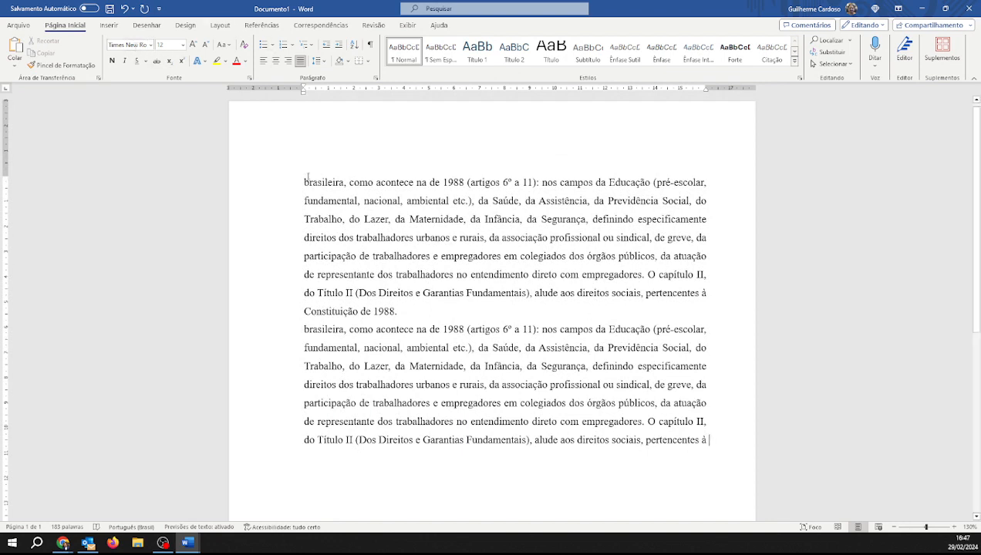
{"action": "left_click_drag", "start_coordinate": [303, 179], "coordinate": [717, 443]}
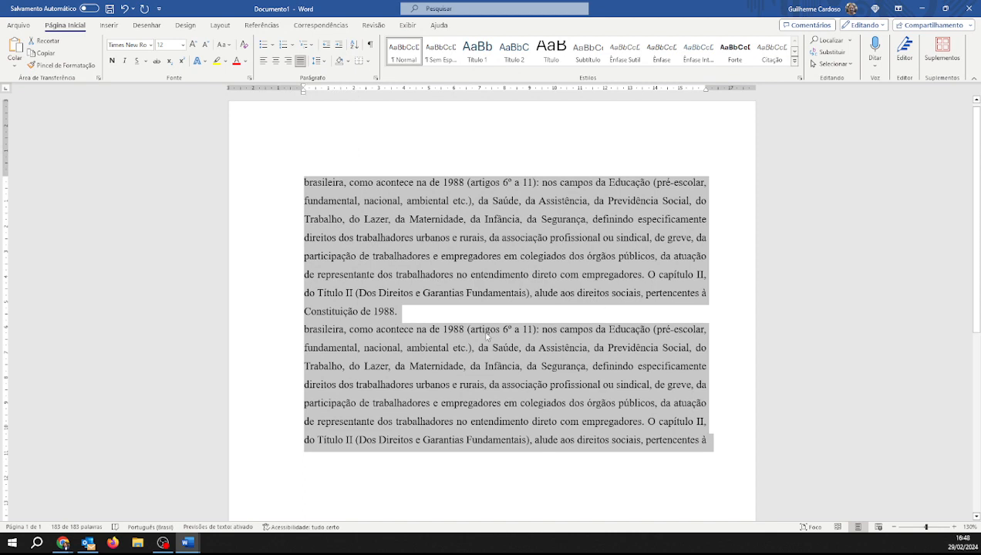
{"action": "left_click", "coordinate": [263, 61]}
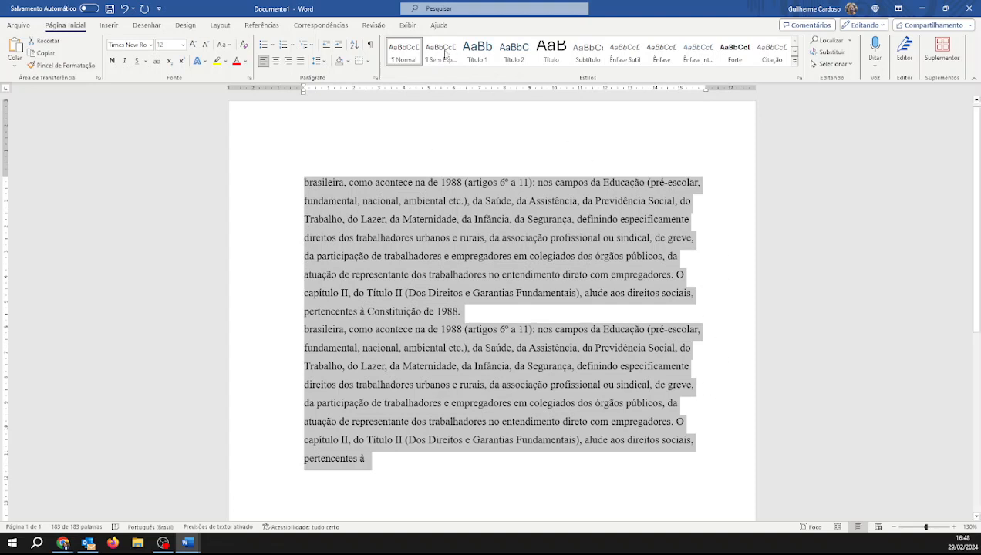
{"action": "left_click", "coordinate": [288, 62]}
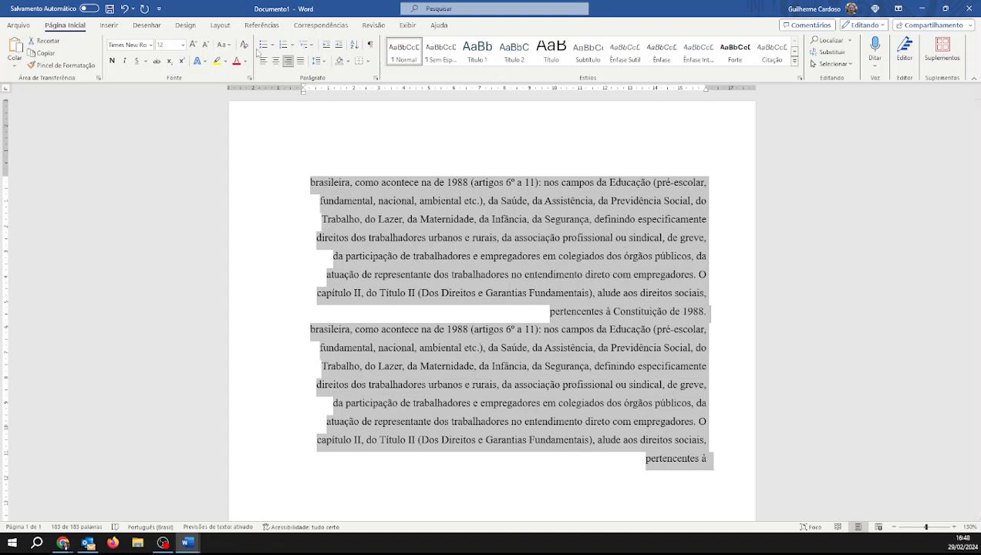
{"action": "left_click", "coordinate": [276, 61]}
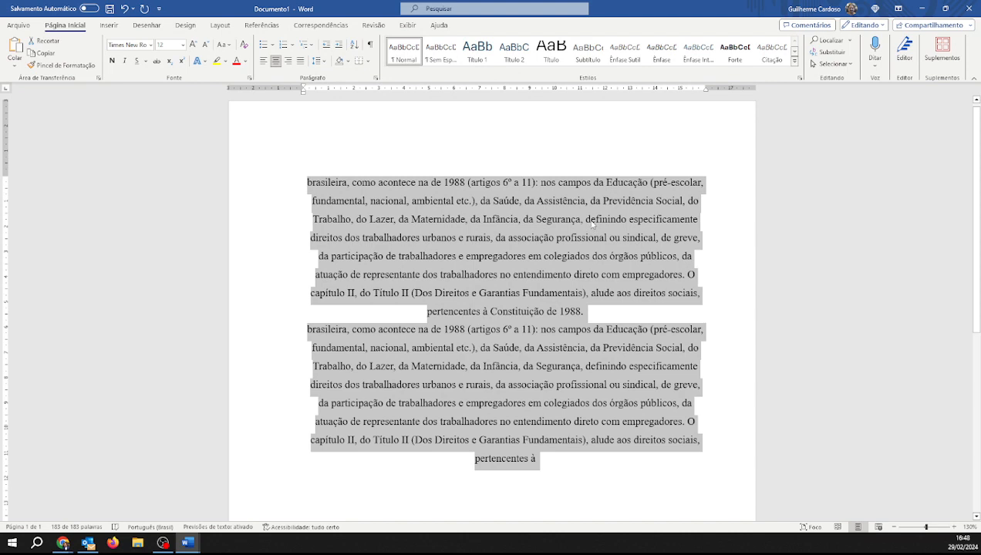
{"action": "left_click", "coordinate": [301, 65]}
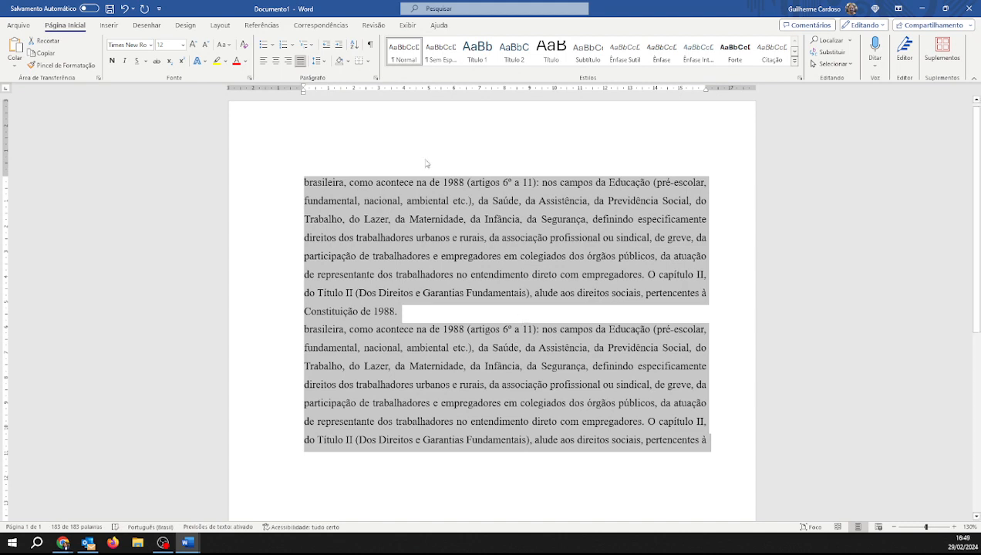
{"action": "left_click", "coordinate": [161, 46]}
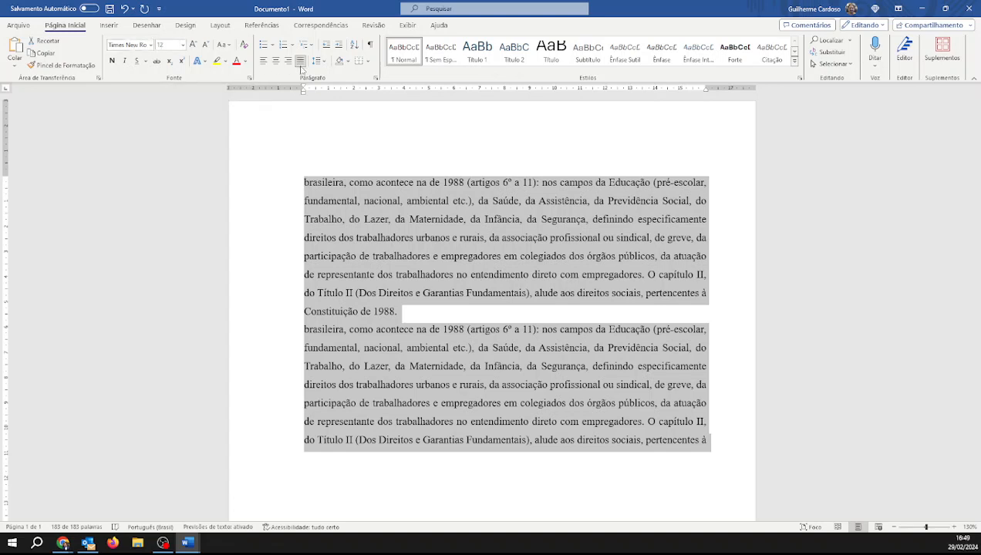
{"action": "left_click", "coordinate": [425, 208]}
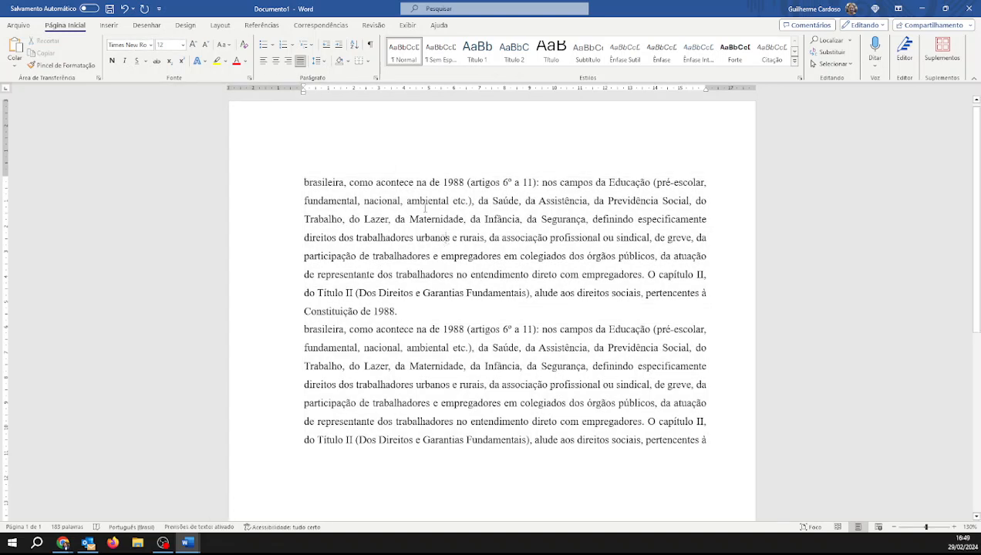
{"action": "left_click_drag", "start_coordinate": [429, 182], "coordinate": [463, 200]}
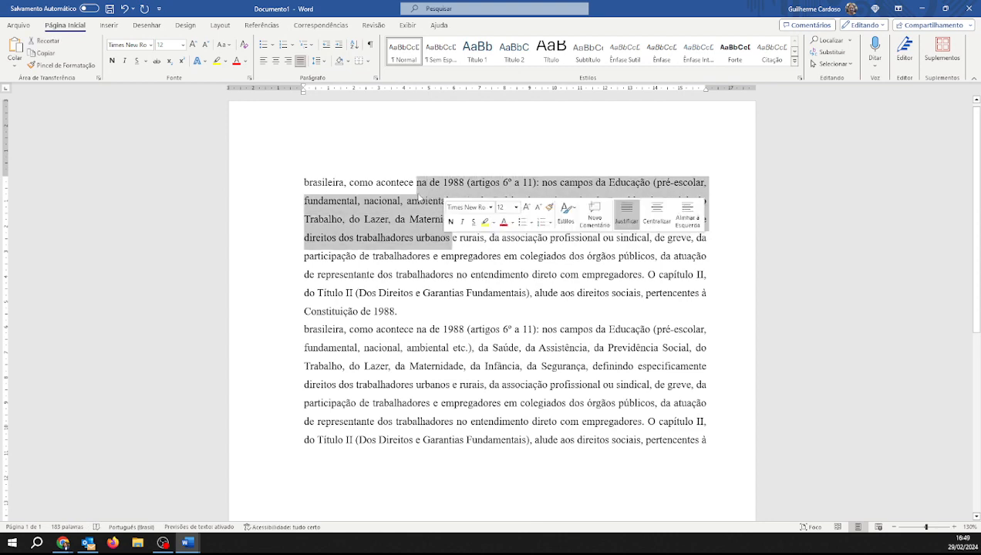
{"action": "left_click", "coordinate": [424, 192]}
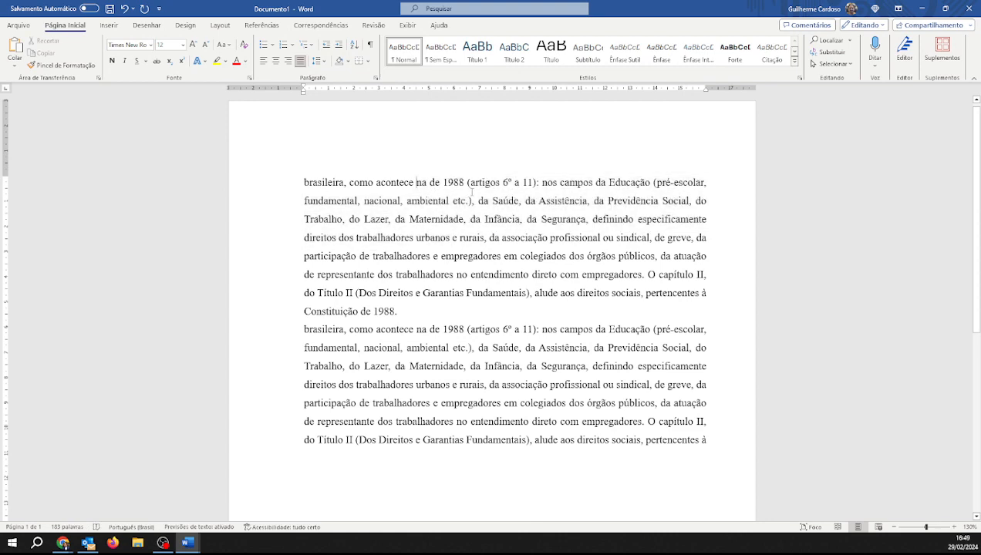
{"action": "left_click", "coordinate": [954, 530]}
{"action": "left_click", "coordinate": [954, 530]}
{"action": "left_click", "coordinate": [954, 530]}
{"action": "left_click", "coordinate": [955, 530]}
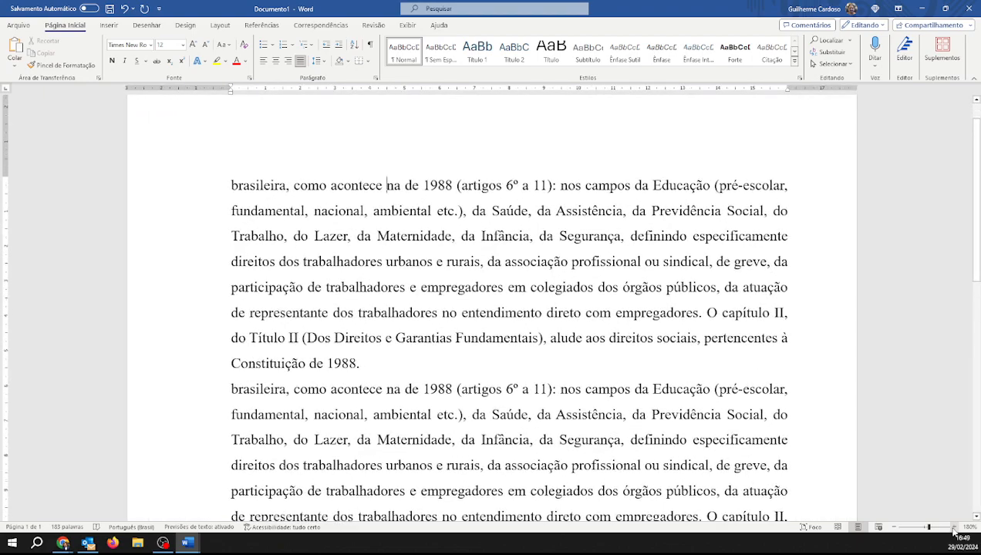
{"action": "left_click", "coordinate": [954, 530]}
{"action": "left_click_drag", "start_coordinate": [305, 224], "coordinate": [327, 223]}
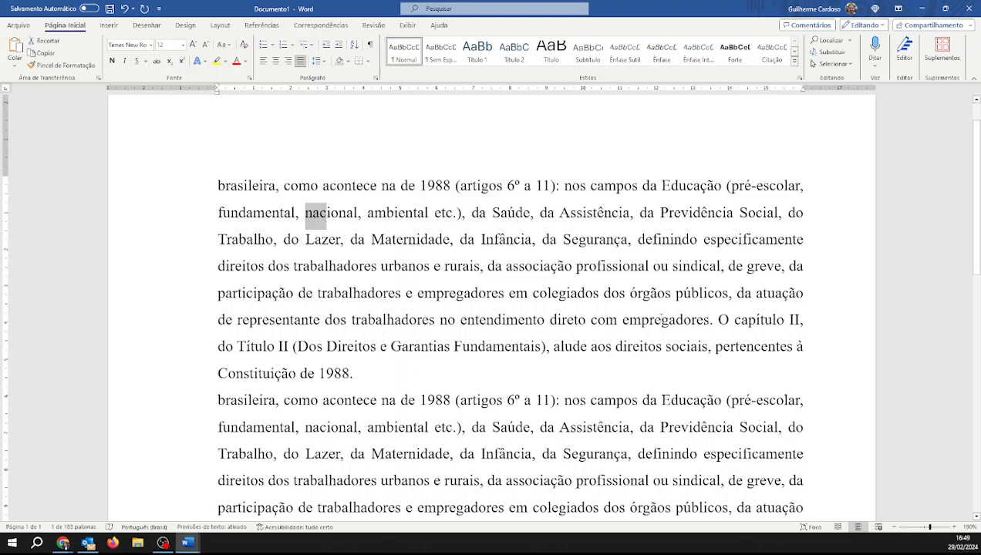
{"action": "left_click", "coordinate": [333, 189]}
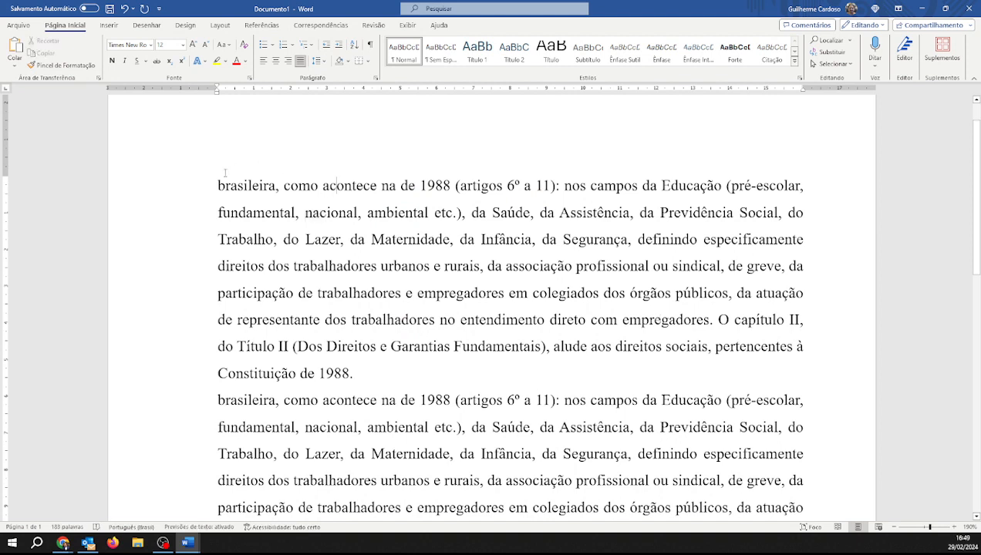
Set the first paragraph's line spacing to double in the Paragraph dialog
{"action": "left_click_drag", "start_coordinate": [201, 185], "coordinate": [464, 376]}
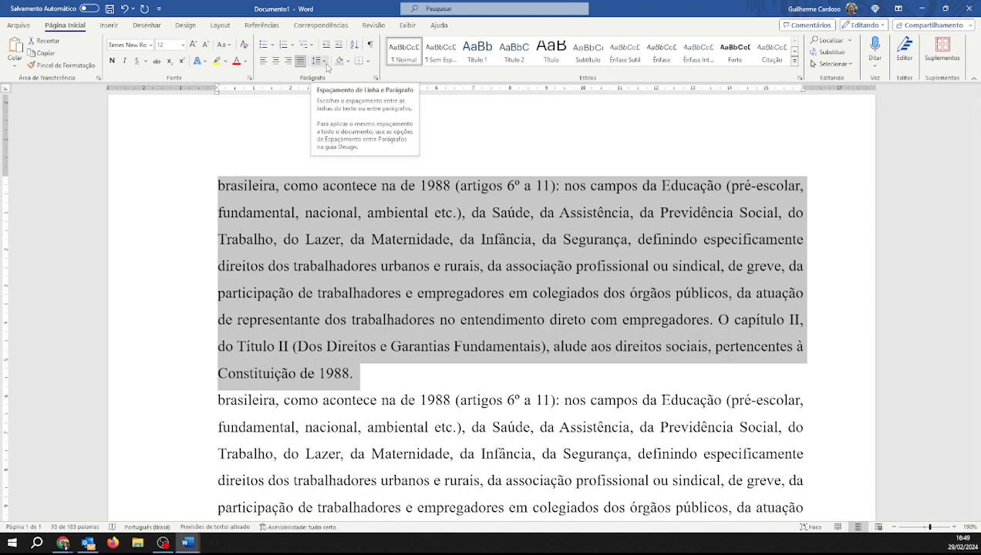
{"action": "left_click", "coordinate": [328, 61]}
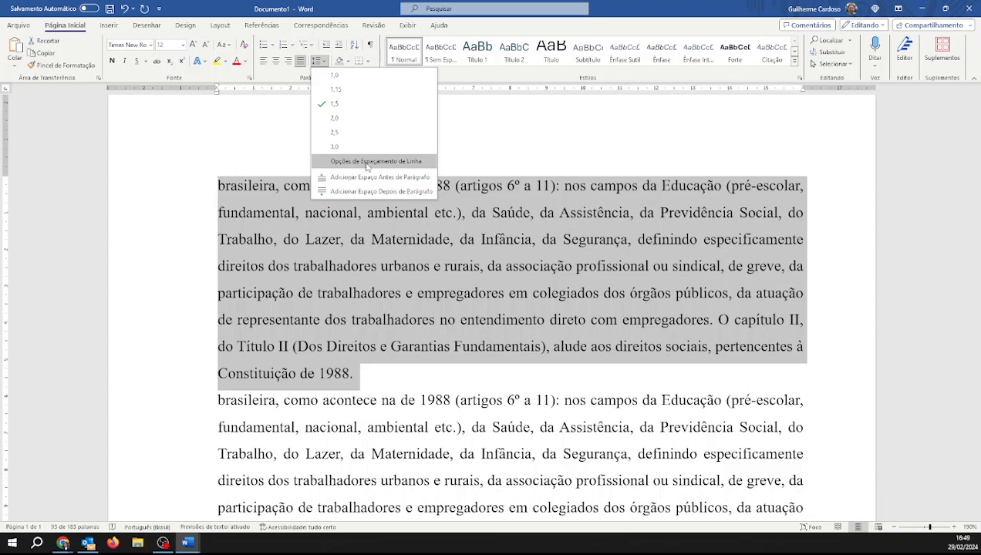
{"action": "left_click", "coordinate": [367, 163]}
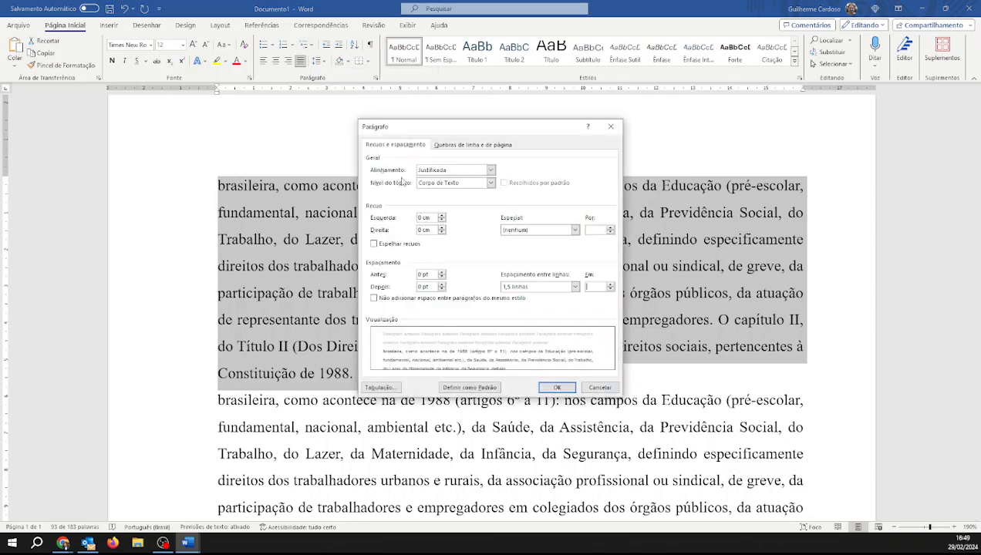
{"action": "left_click", "coordinate": [522, 287]}
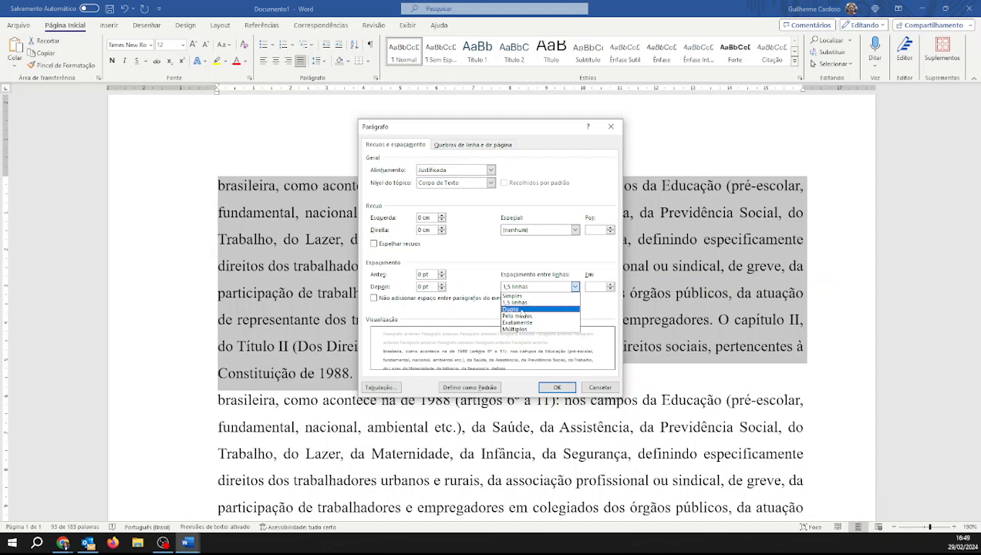
{"action": "left_click", "coordinate": [521, 312]}
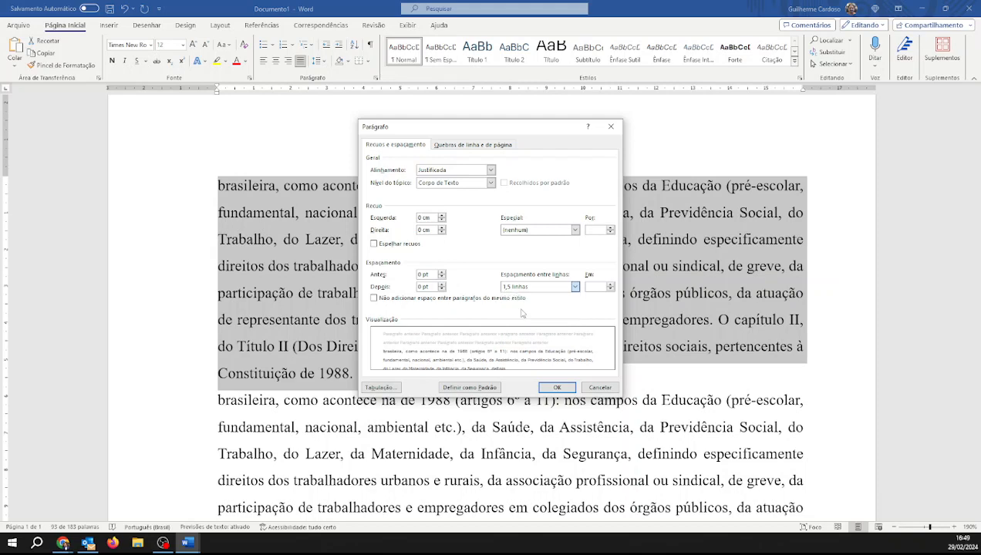
{"action": "left_click", "coordinate": [566, 388]}
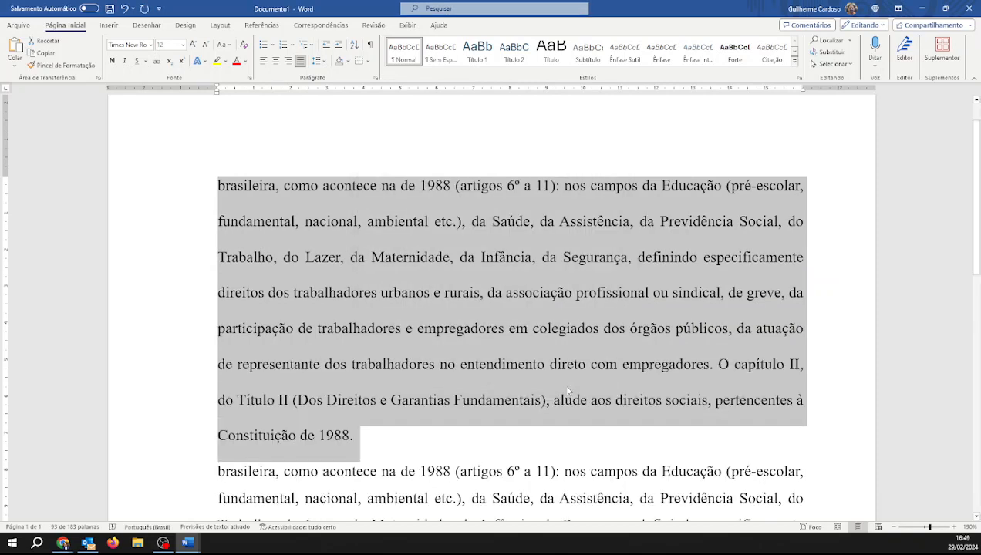
Switch the first paragraph's line spacing through 1.5 and 1.15, ending at 1.5
{"action": "scroll", "coordinate": [501, 375], "scroll_direction": "down", "scroll_amount": 2}
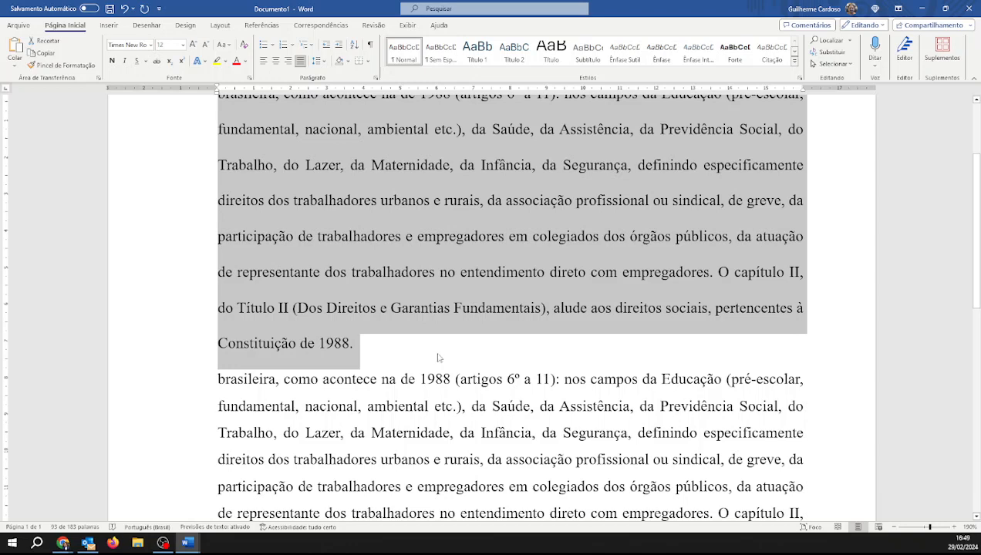
{"action": "scroll", "coordinate": [439, 358], "scroll_direction": "up", "scroll_amount": 1}
{"action": "left_click", "coordinate": [317, 61]}
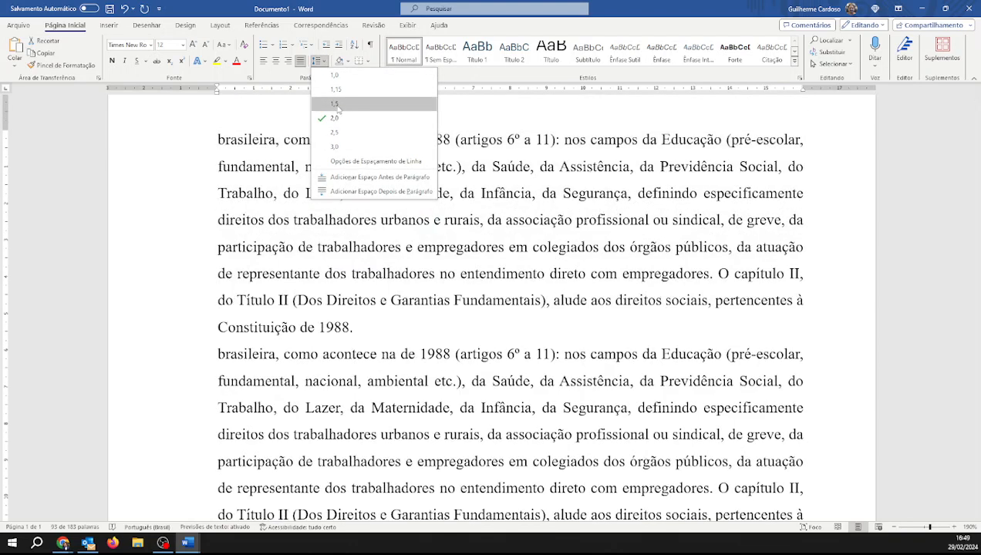
{"action": "left_click", "coordinate": [335, 106]}
{"action": "left_click", "coordinate": [318, 62]}
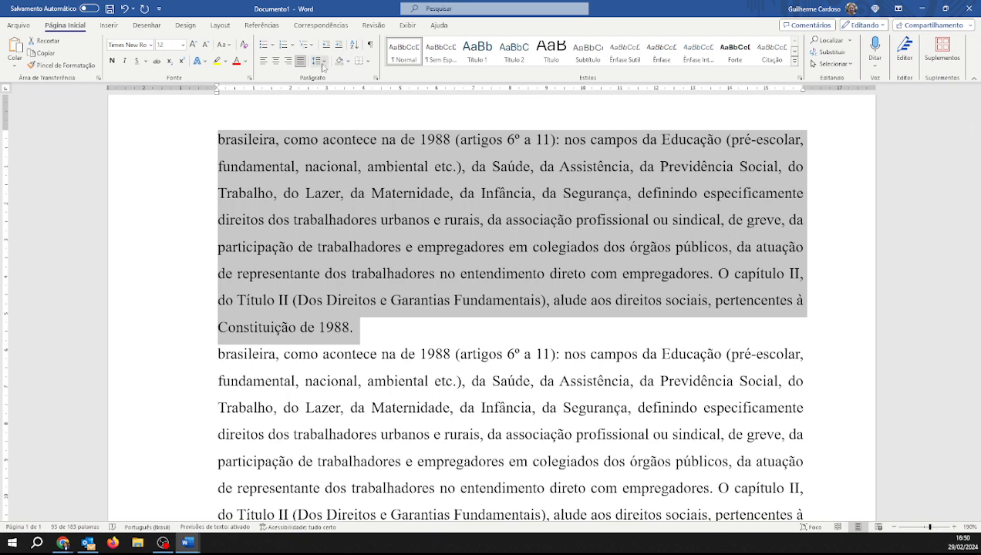
{"action": "left_click", "coordinate": [337, 91]}
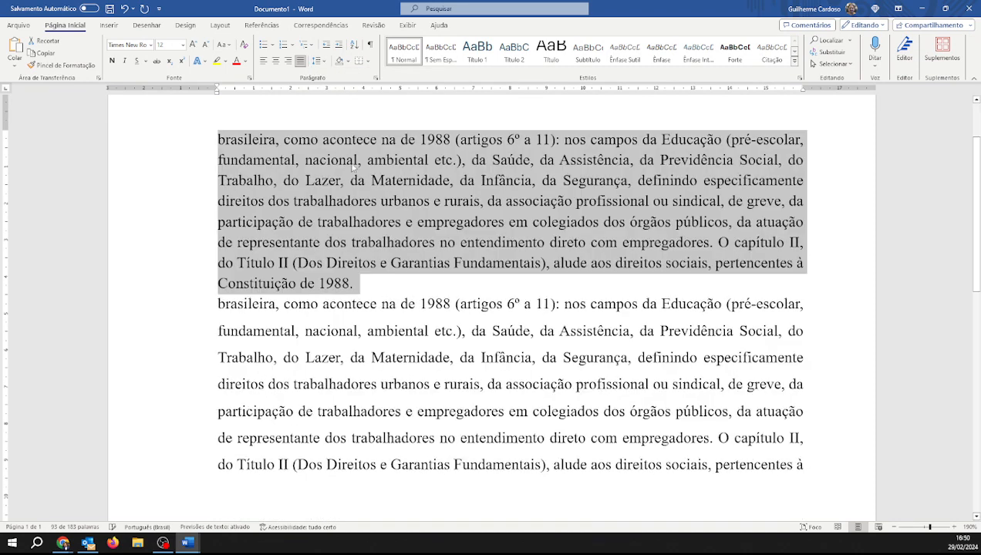
{"action": "left_click", "coordinate": [322, 65]}
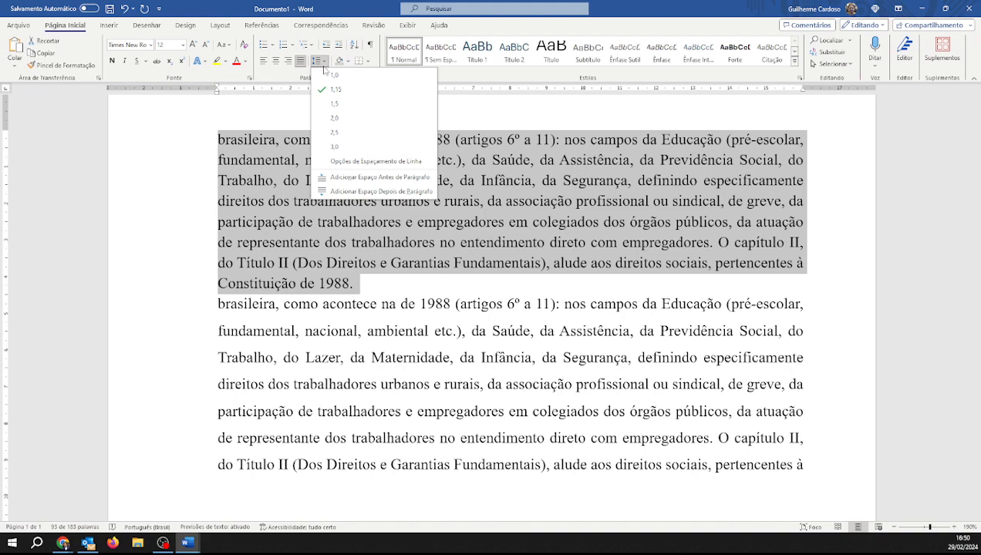
{"action": "left_click", "coordinate": [337, 111]}
Add spacing after the first paragraph in the Paragraph dialog
{"action": "left_click", "coordinate": [320, 61]}
{"action": "left_click", "coordinate": [375, 161]}
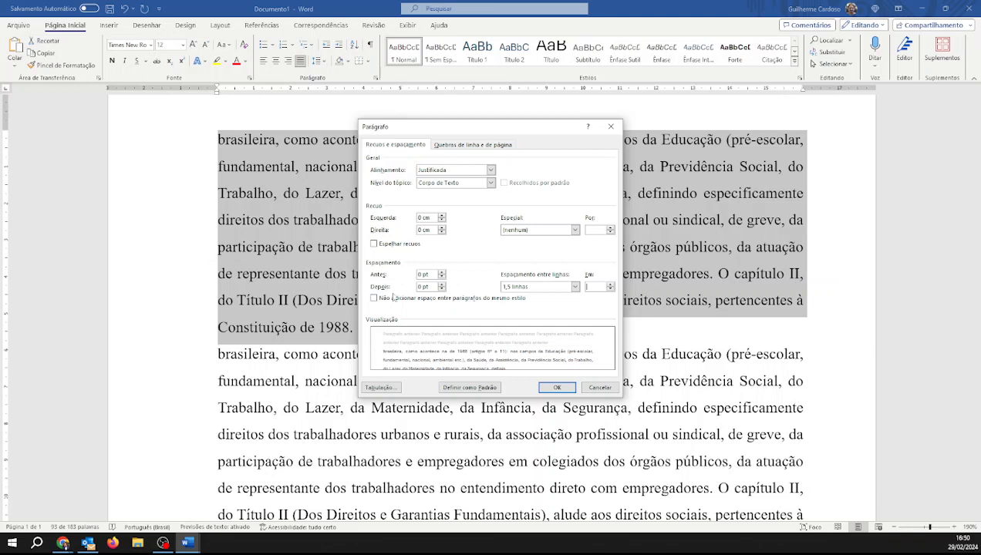
{"action": "left_click", "coordinate": [442, 286]}
{"action": "left_click", "coordinate": [443, 285]}
{"action": "left_click", "coordinate": [442, 289]}
{"action": "left_click", "coordinate": [443, 284]}
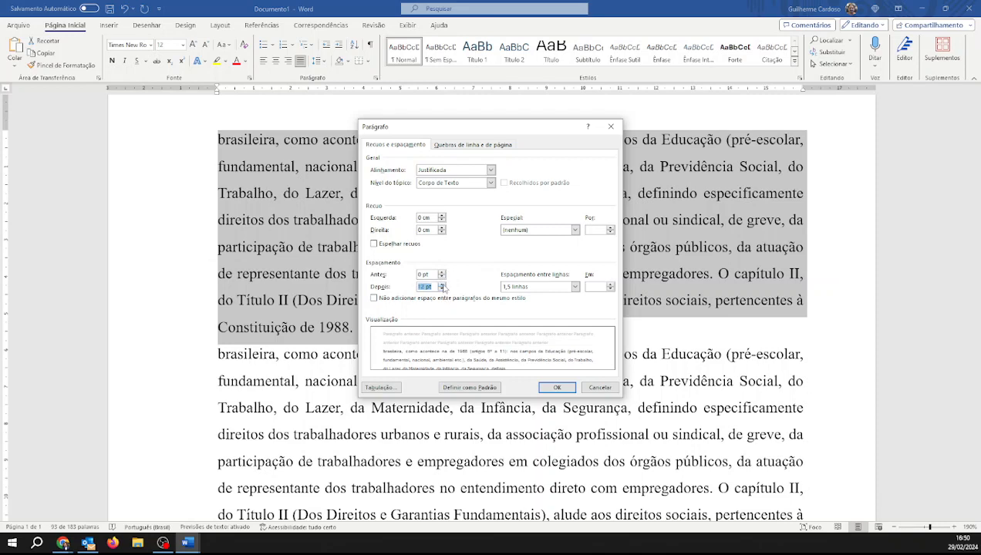
{"action": "left_click", "coordinate": [567, 391]}
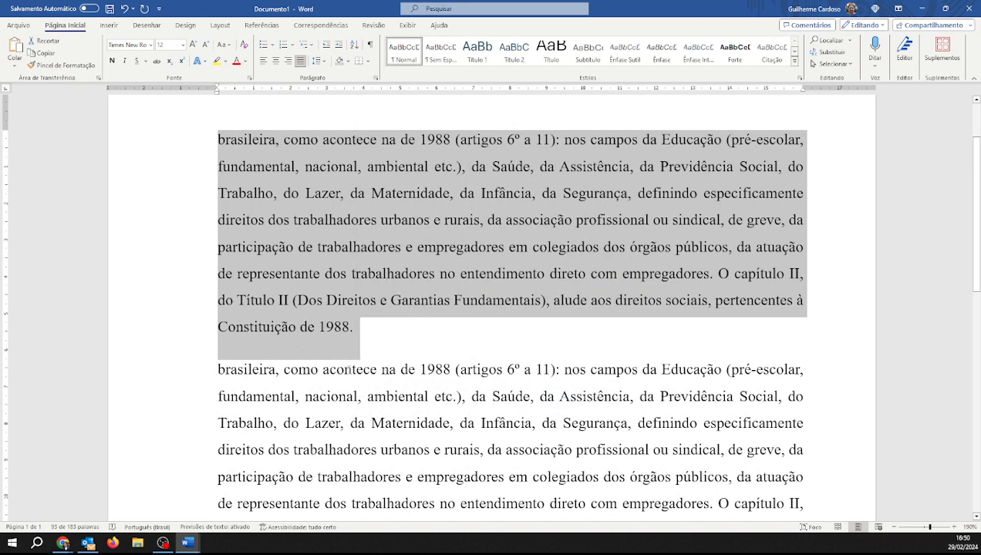
Set the first paragraph's spacing after back to 0 pt
{"action": "left_click", "coordinate": [322, 63]}
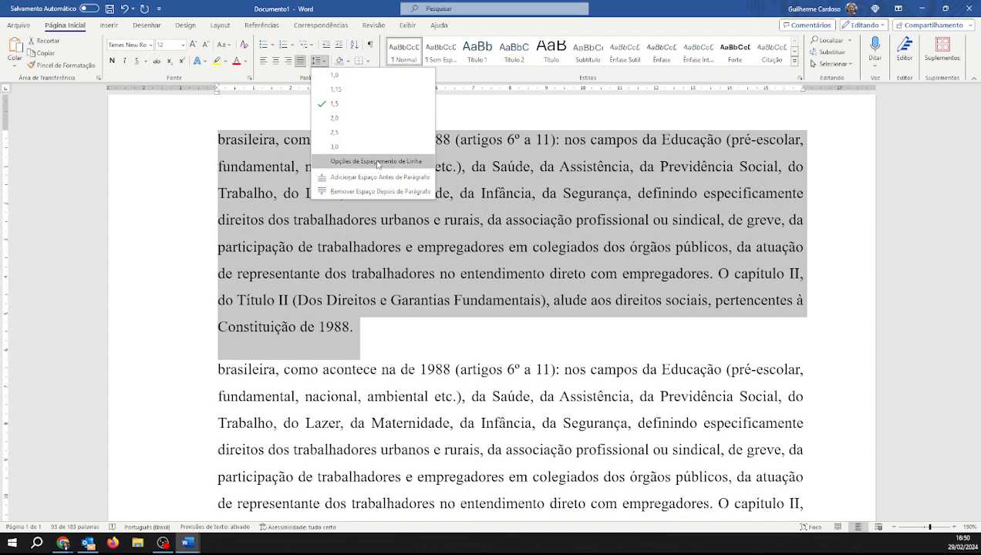
{"action": "left_click", "coordinate": [363, 162]}
{"action": "left_click", "coordinate": [442, 289]}
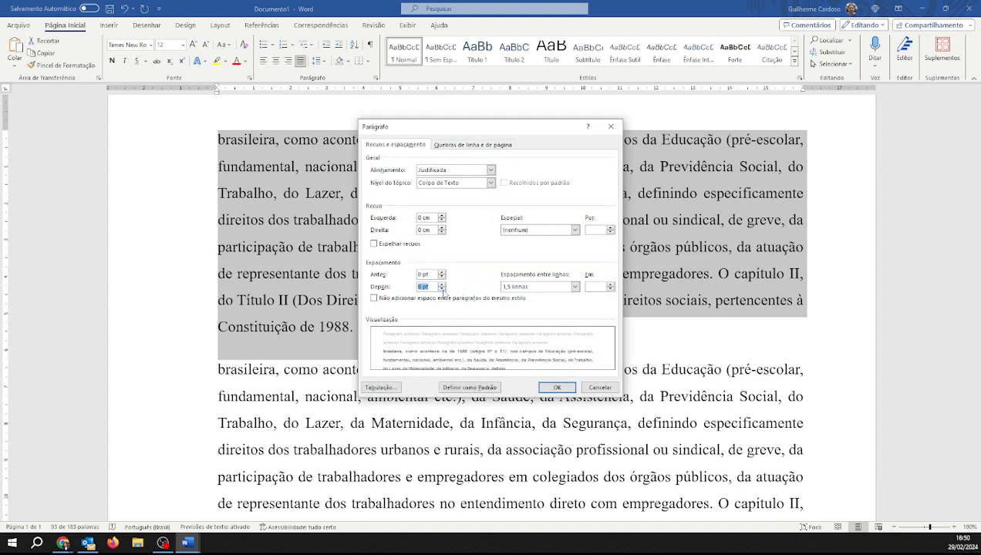
{"action": "left_click", "coordinate": [566, 387]}
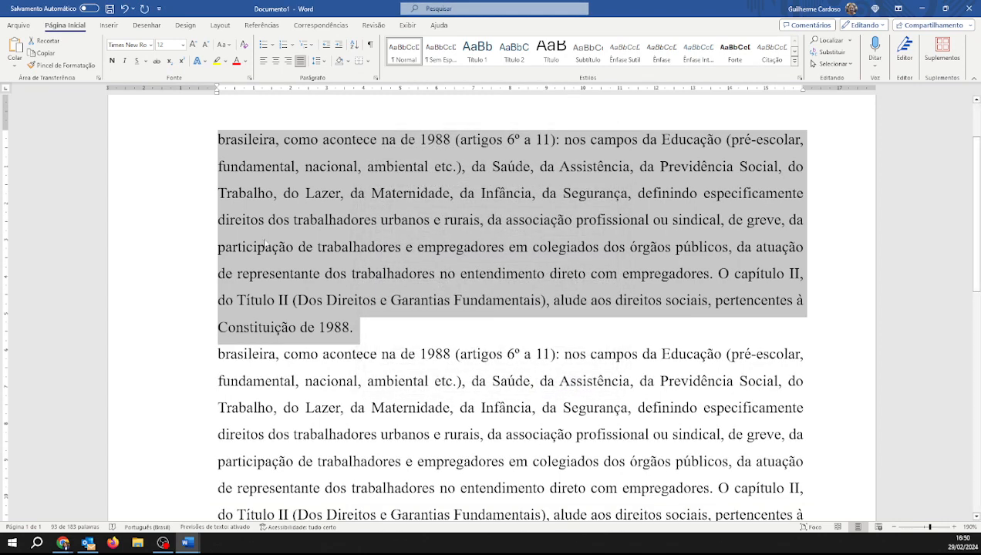
Add a first-line indent to both paragraphs using the ruler
{"action": "left_click", "coordinate": [328, 195]}
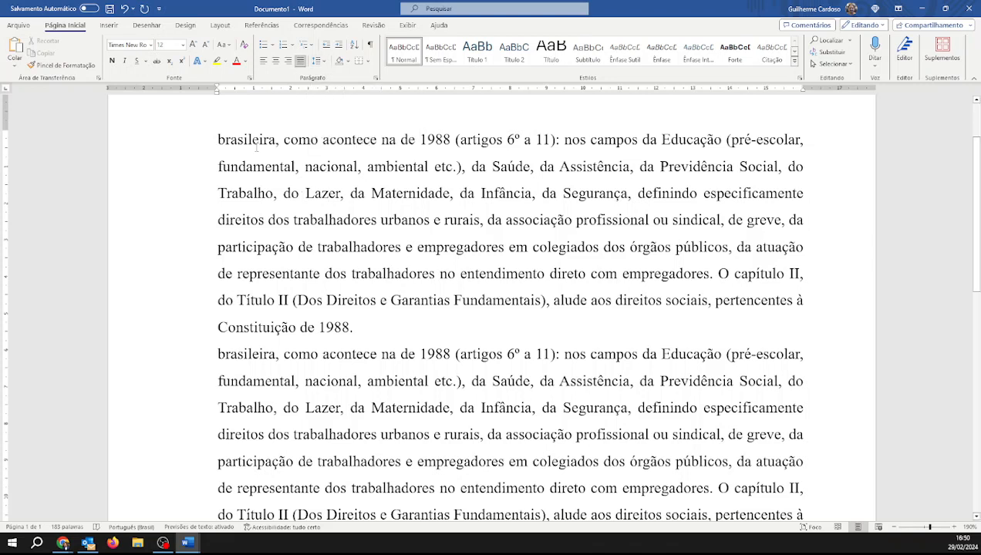
{"action": "left_click_drag", "start_coordinate": [216, 140], "coordinate": [530, 381]}
{"action": "mouse_move", "coordinate": [218, 89]}
{"action": "left_mouse_down"}
{"action": "mouse_move", "coordinate": [660, 118]}
{"action": "mouse_move", "coordinate": [246, 131]}
{"action": "mouse_move", "coordinate": [731, 131]}
{"action": "left_mouse_up"}
{"action": "left_click_drag", "start_coordinate": [730, 169], "coordinate": [265, 172]}
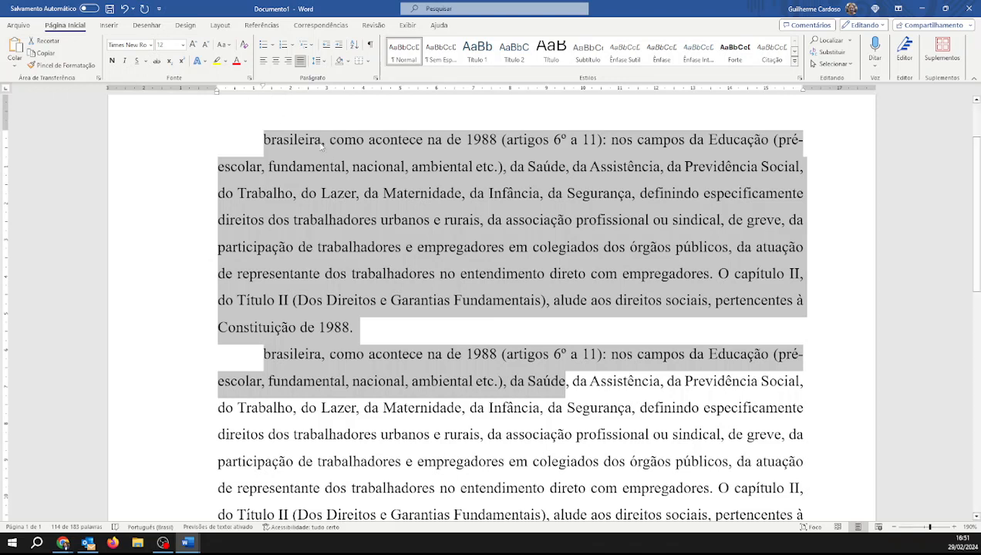
{"action": "left_click", "coordinate": [475, 237]}
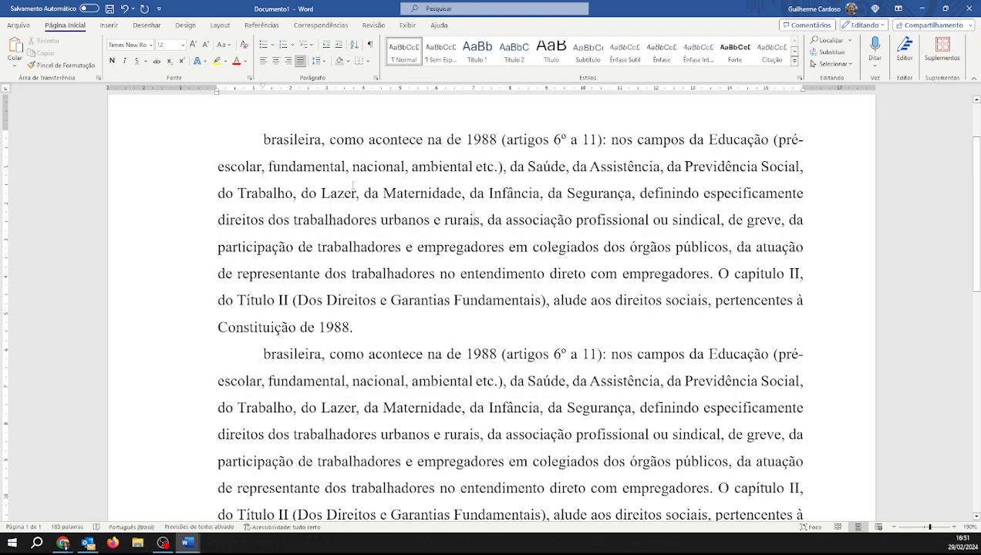
Capitalize the first word of the first paragraph as 'Brasileira'
{"action": "left_click", "coordinate": [895, 528]}
{"action": "left_click", "coordinate": [896, 528]}
{"action": "left_click", "coordinate": [895, 528]}
{"action": "left_click", "coordinate": [896, 528]}
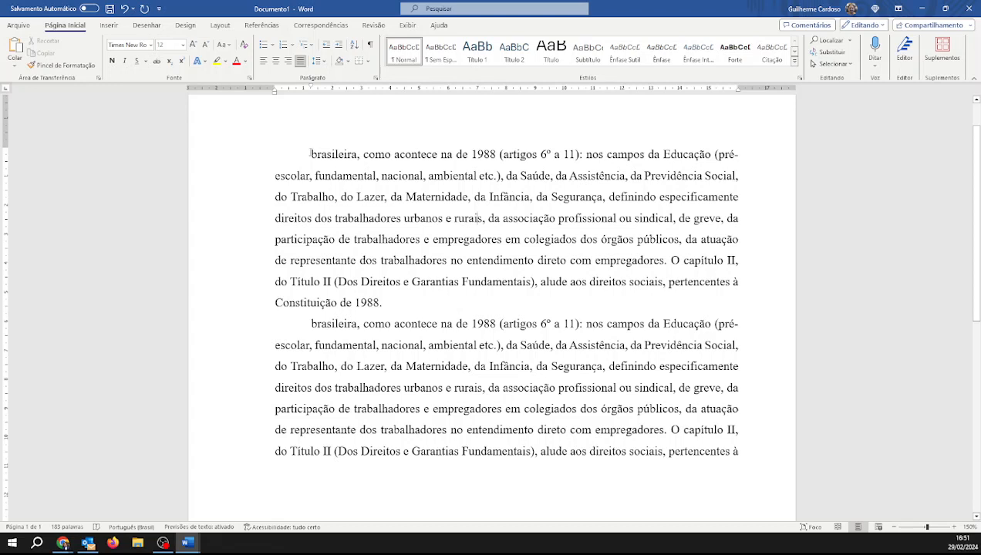
{"action": "left_click_drag", "start_coordinate": [311, 154], "coordinate": [315, 156]}
{"action": "type", "text": "B"}
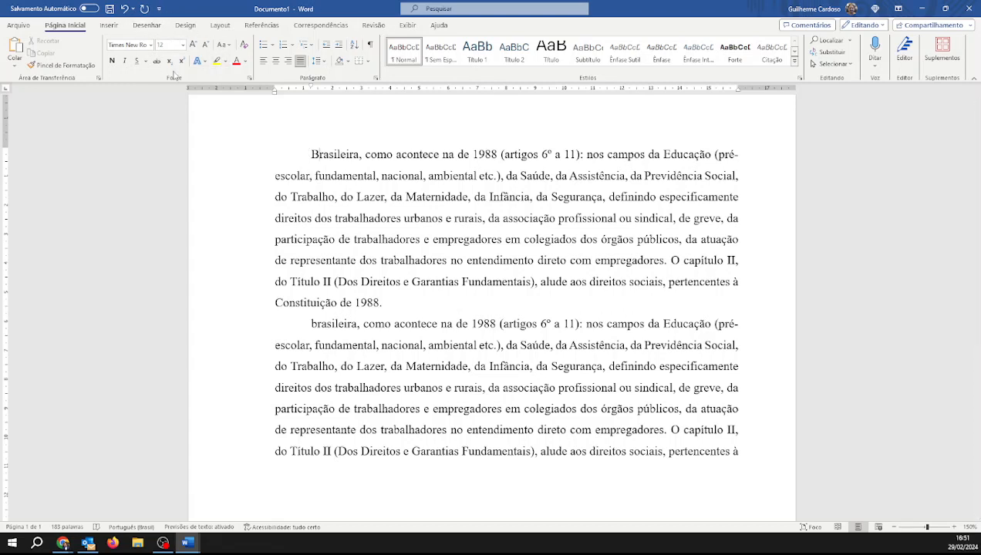
Toggle bold, underline and italic on and off for 'da Maternidade' in the first paragraph
{"action": "left_click_drag", "start_coordinate": [403, 197], "coordinate": [466, 197]}
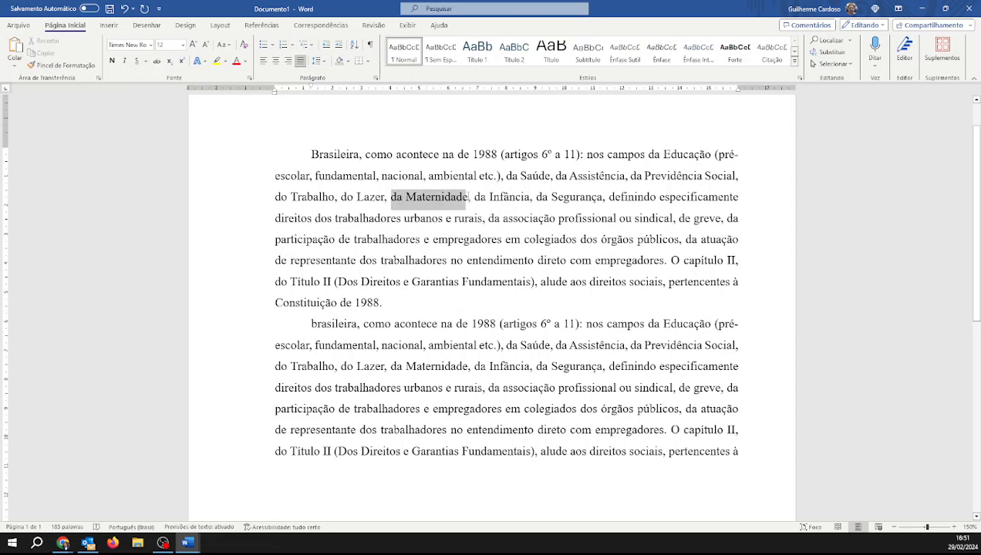
{"action": "left_click", "coordinate": [113, 61]}
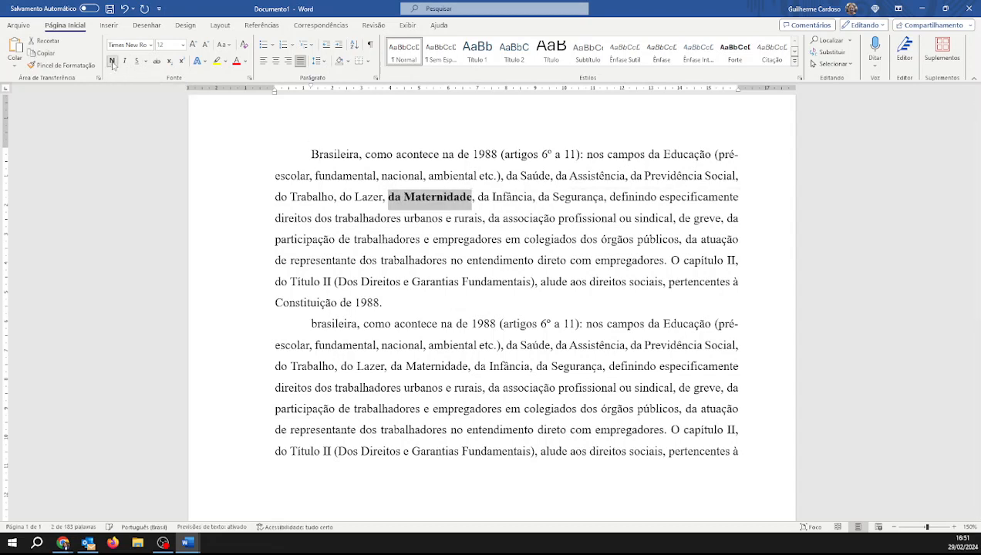
{"action": "left_click", "coordinate": [113, 62]}
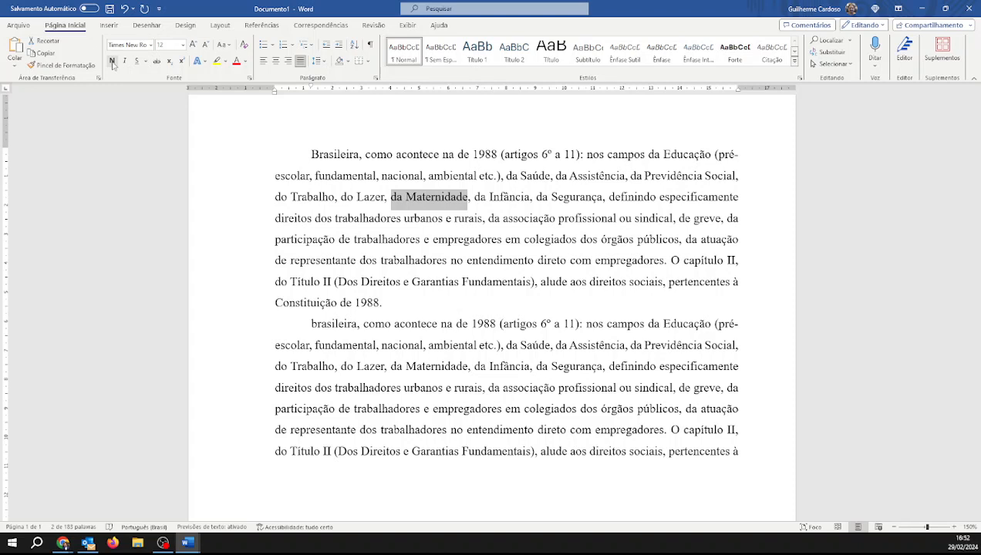
{"action": "left_click", "coordinate": [135, 62]}
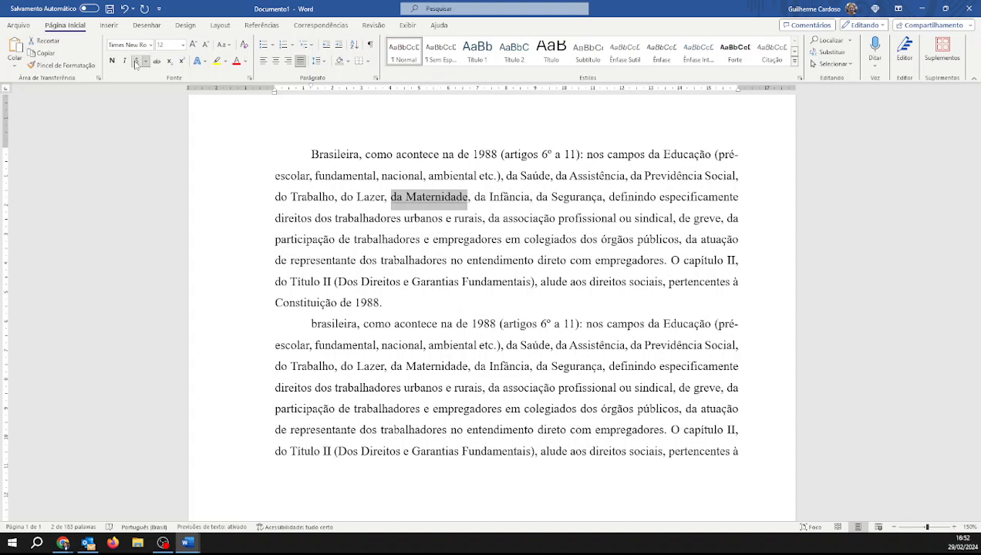
{"action": "left_click", "coordinate": [135, 62]}
{"action": "left_click", "coordinate": [124, 61]}
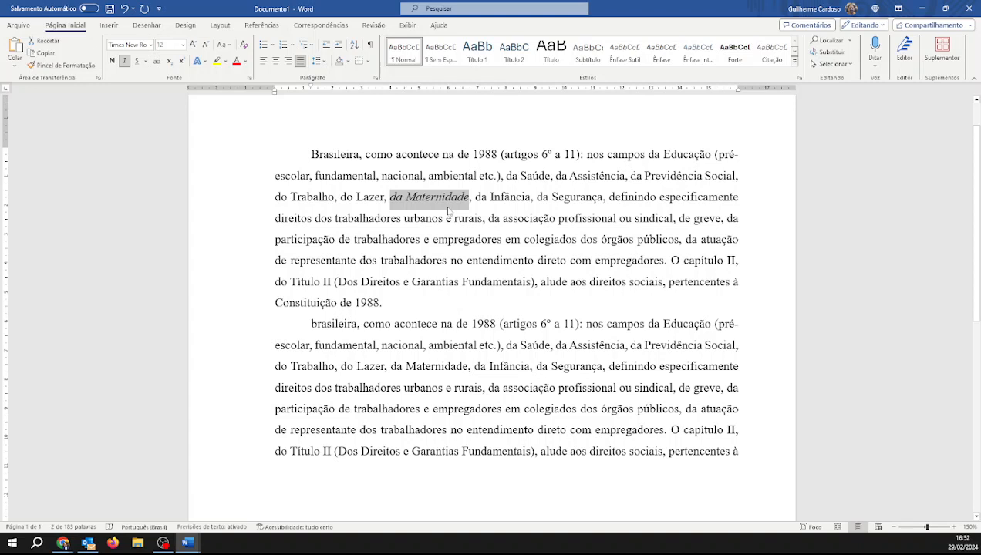
{"action": "left_click", "coordinate": [124, 60]}
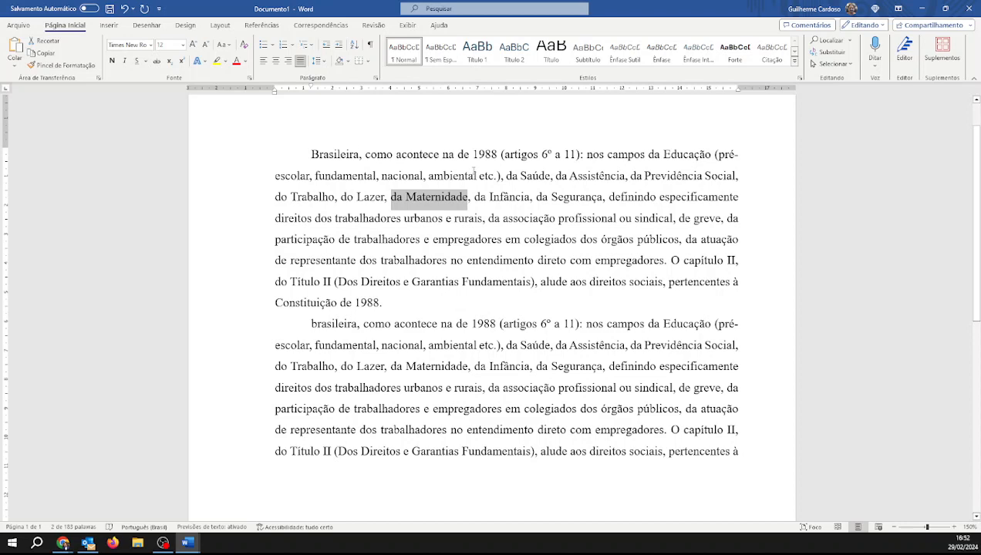
Switch to Documento2 and append a citation with the author's surname and 2024 in parentheses after the paragraph
{"action": "left_click", "coordinate": [192, 543]}
{"action": "left_click", "coordinate": [224, 525]}
{"action": "left_click", "coordinate": [625, 361]}
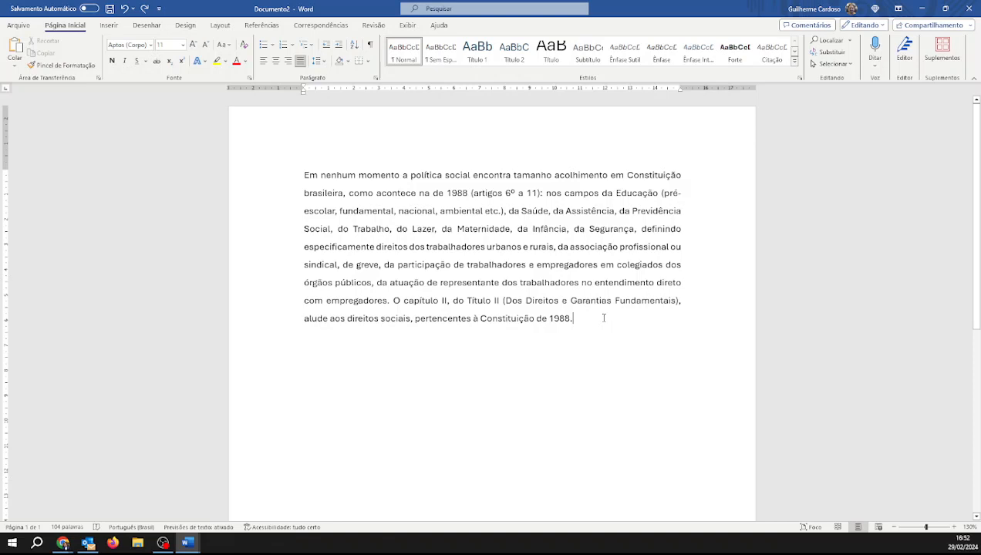
{"action": "type", "text": "("}
{"action": "type", "text": "Cardoso"}
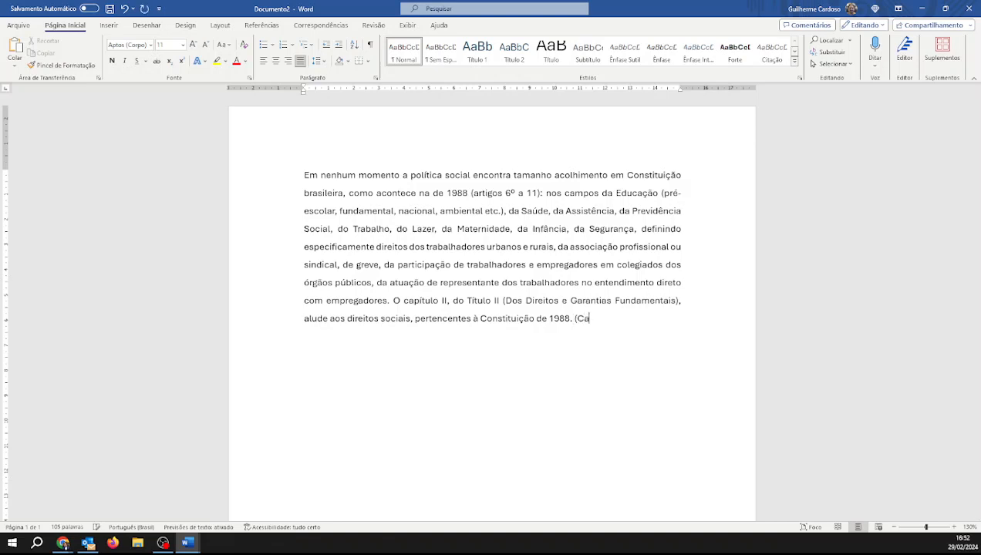
{"action": "type", "text": ", 2024"}
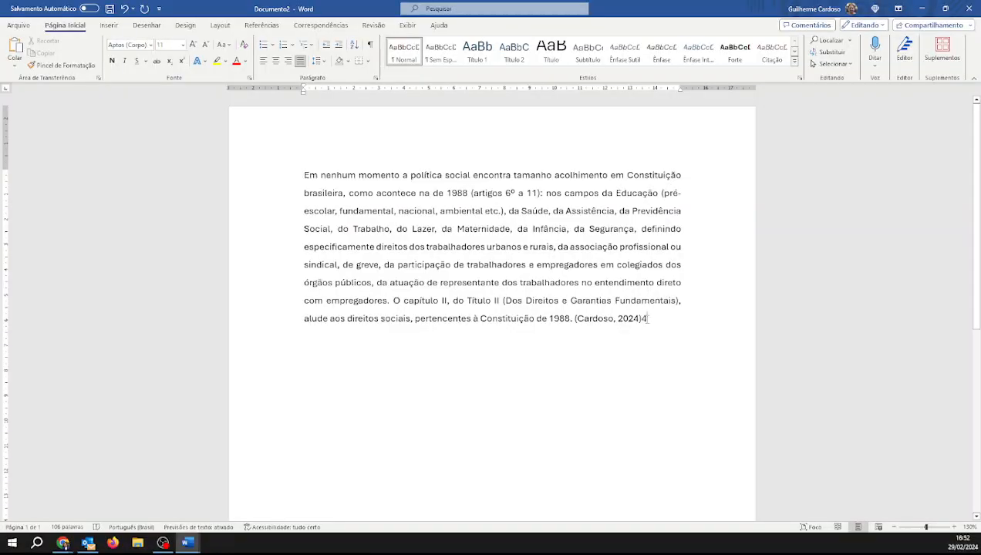
{"action": "double_click", "coordinate": [644, 319]}
{"action": "key", "text": "BackSpace"}
Select all of Documento2's text, align it left and set its font to Arial
{"action": "left_click_drag", "start_coordinate": [305, 176], "coordinate": [665, 336]}
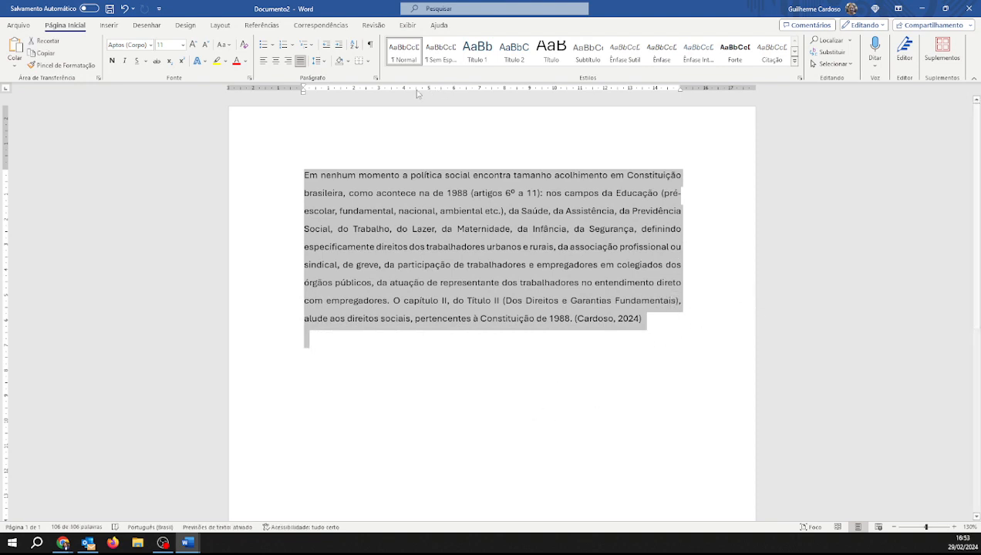
{"action": "left_click", "coordinate": [263, 60]}
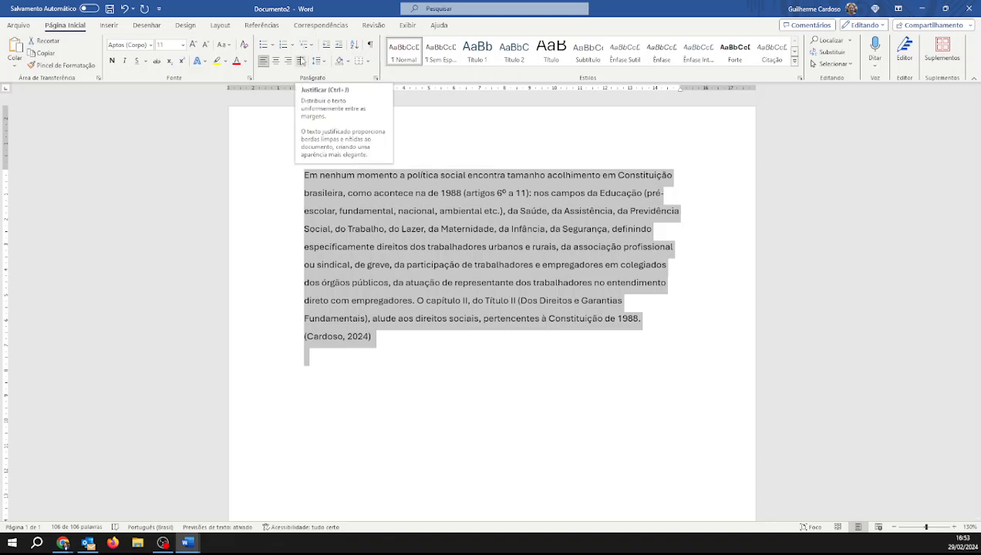
{"action": "left_click", "coordinate": [152, 45]}
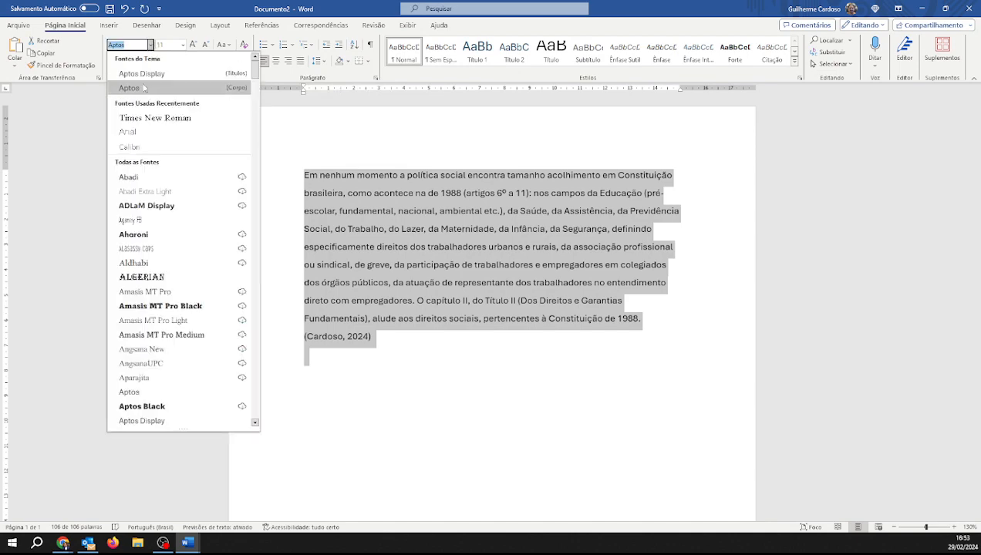
{"action": "left_click", "coordinate": [141, 132]}
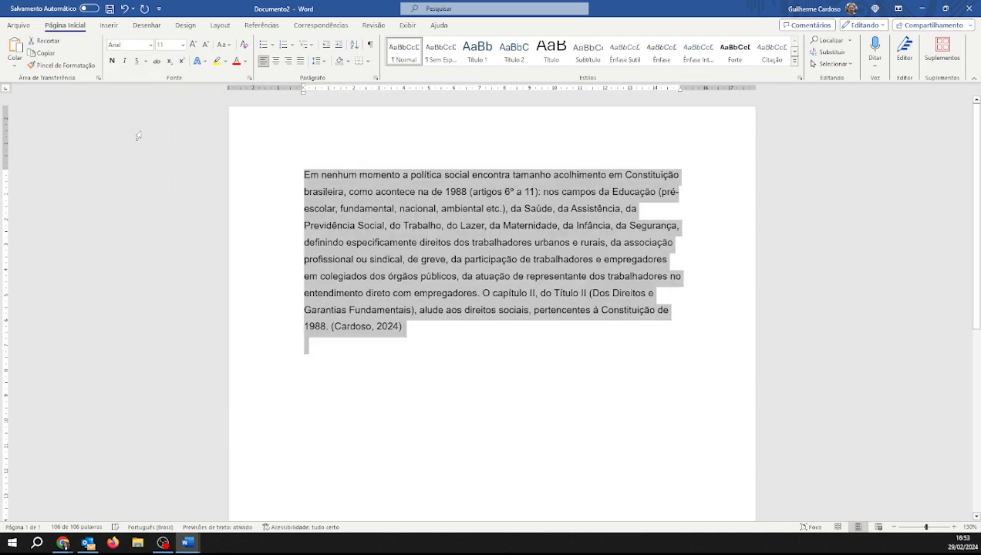
Set the selected text's font size to 12 and justify it
{"action": "left_click", "coordinate": [182, 44]}
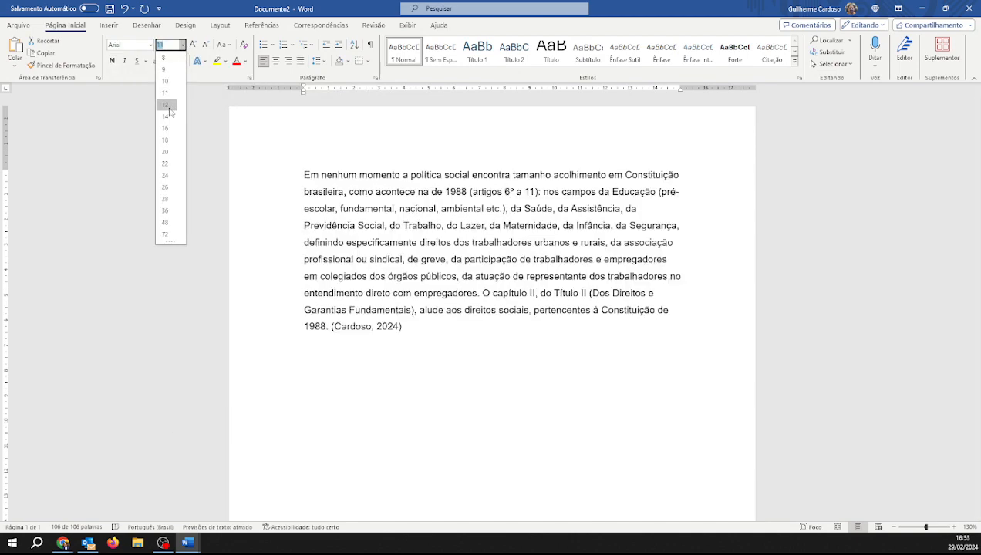
{"action": "left_click", "coordinate": [167, 104]}
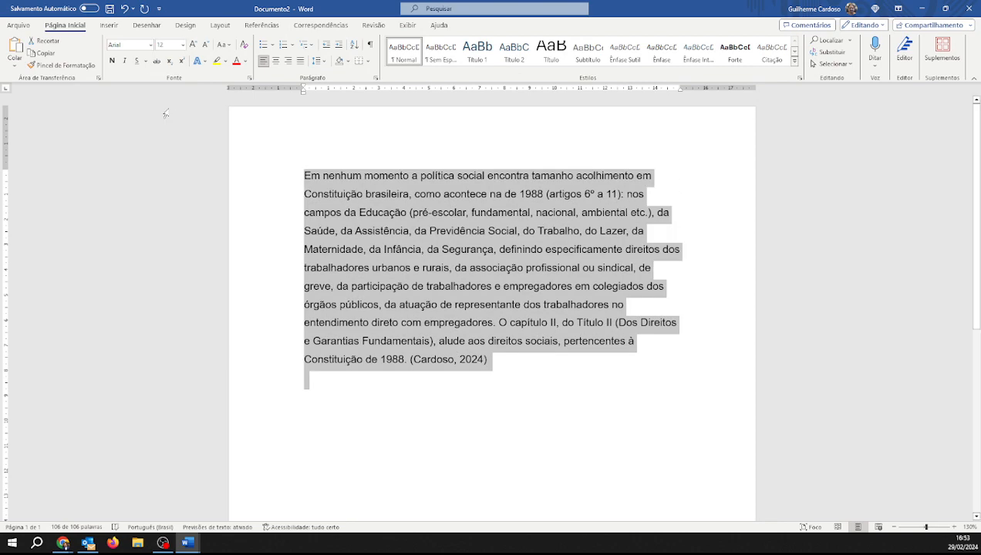
{"action": "left_click", "coordinate": [300, 61]}
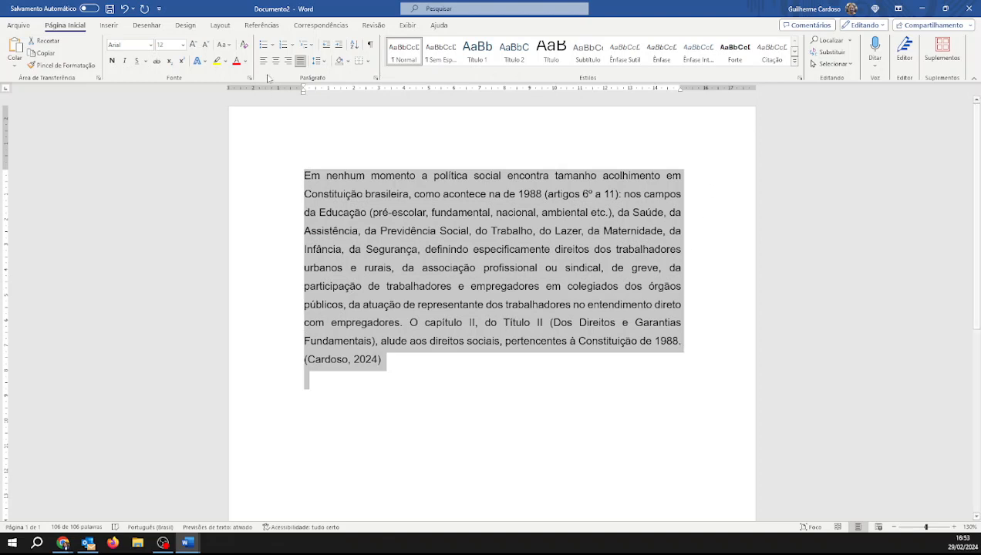
Set the paragraph's line spacing to 1.5 lines in the Paragraph settings
{"action": "left_click", "coordinate": [376, 78]}
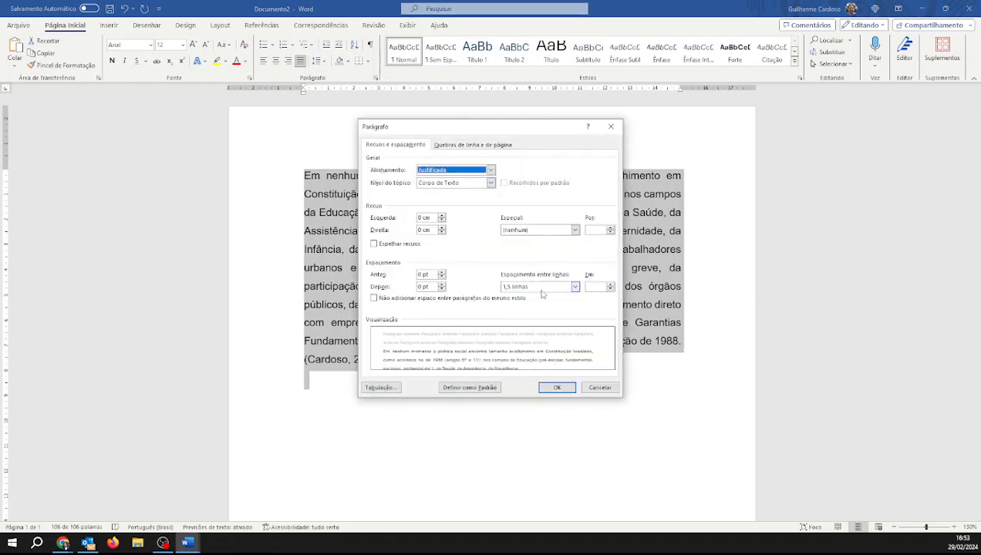
{"action": "left_click", "coordinate": [543, 287]}
{"action": "left_click", "coordinate": [540, 303]}
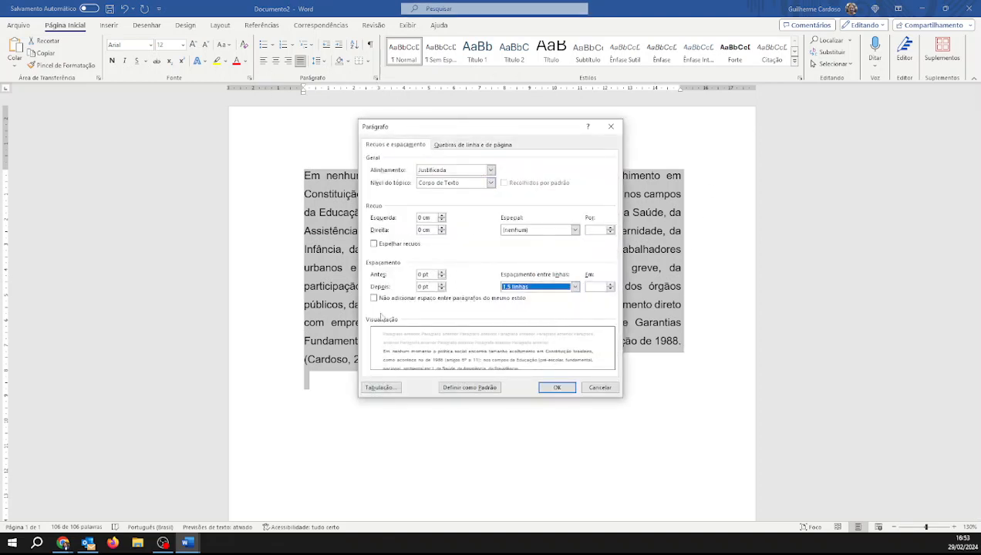
{"action": "left_click", "coordinate": [557, 387]}
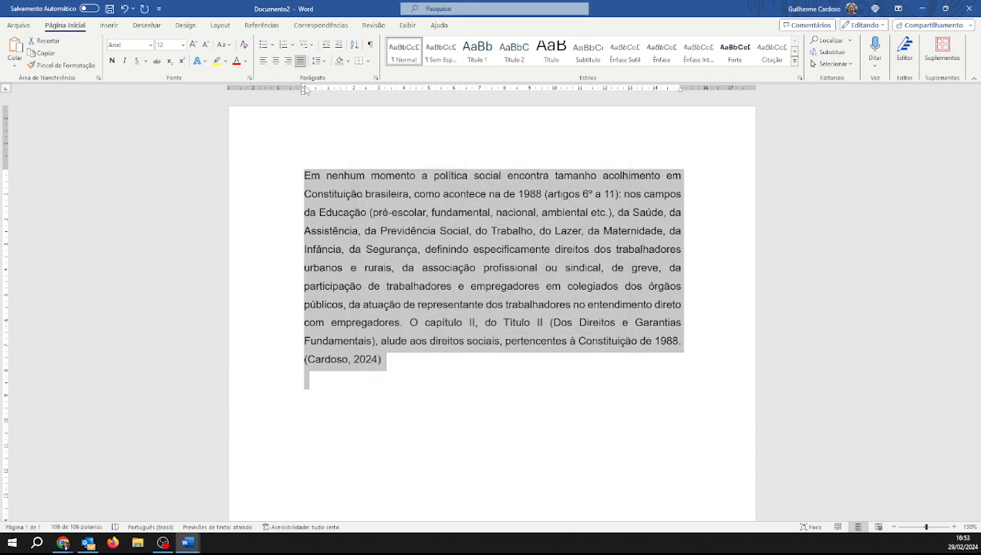
Indent the first line of the paragraph using the ruler's first-line indent marker
{"action": "left_click_drag", "start_coordinate": [306, 90], "coordinate": [335, 90]}
{"action": "left_click", "coordinate": [459, 281]}
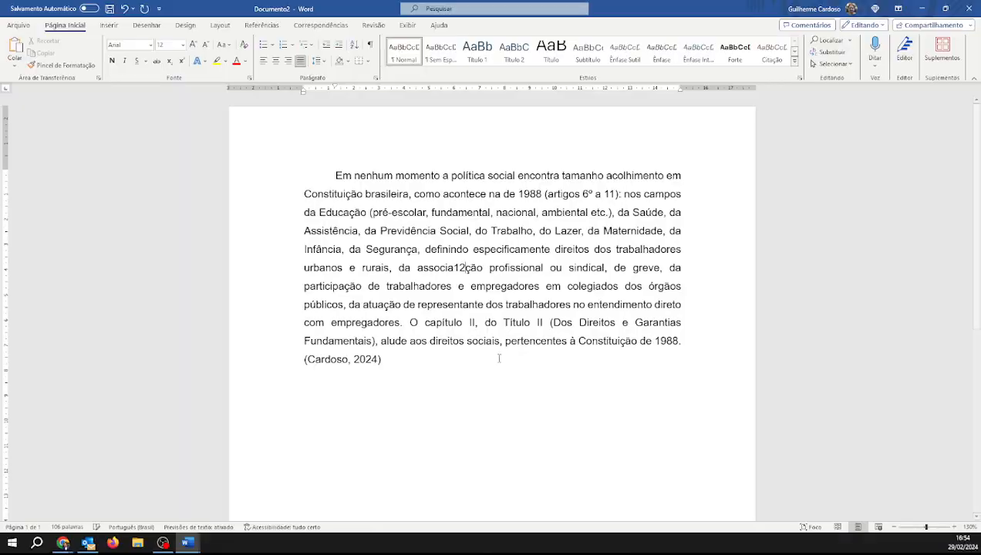
Make 'Previdência Social, do Trabalho, do Lazer' bold and increase its font size
{"action": "left_click_drag", "start_coordinate": [409, 176], "coordinate": [570, 306]}
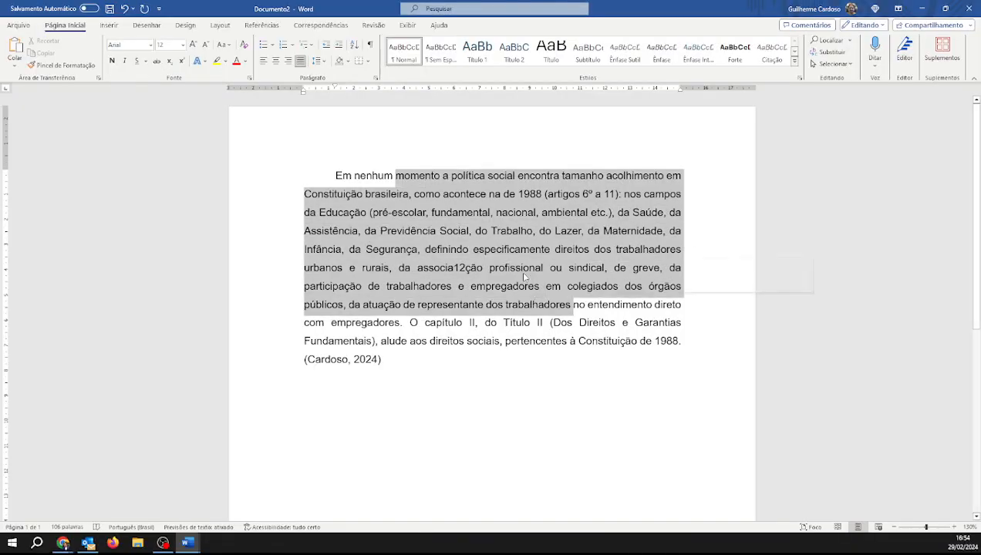
{"action": "left_click", "coordinate": [365, 226]}
{"action": "left_click_drag", "start_coordinate": [379, 230], "coordinate": [581, 231]}
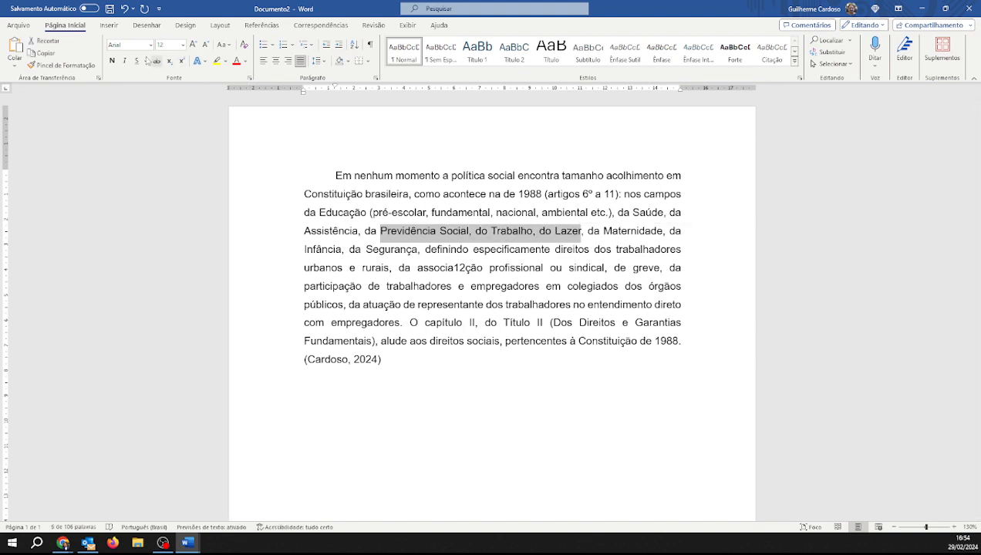
{"action": "left_click", "coordinate": [112, 60]}
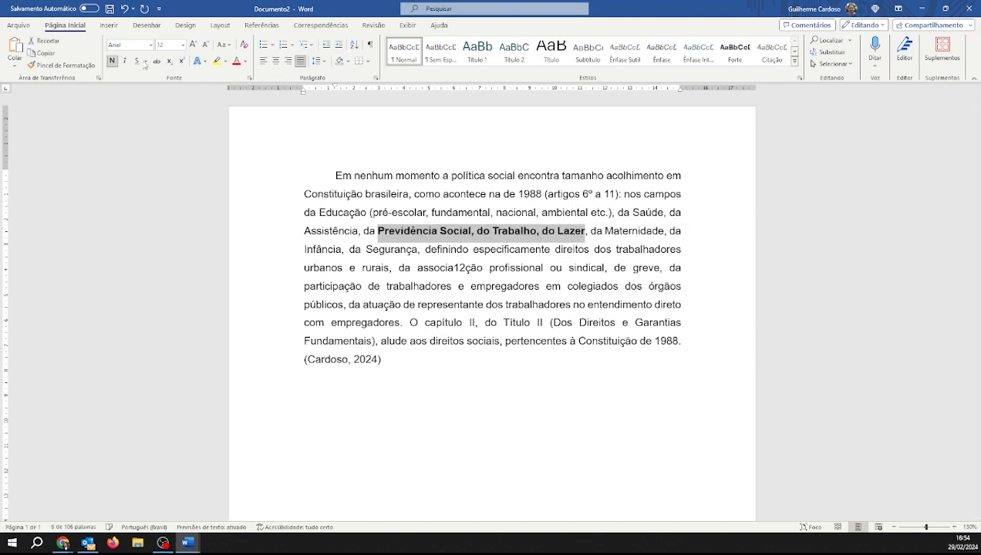
{"action": "left_click", "coordinate": [194, 44]}
{"action": "left_click", "coordinate": [194, 44]}
{"action": "left_click", "coordinate": [193, 44]}
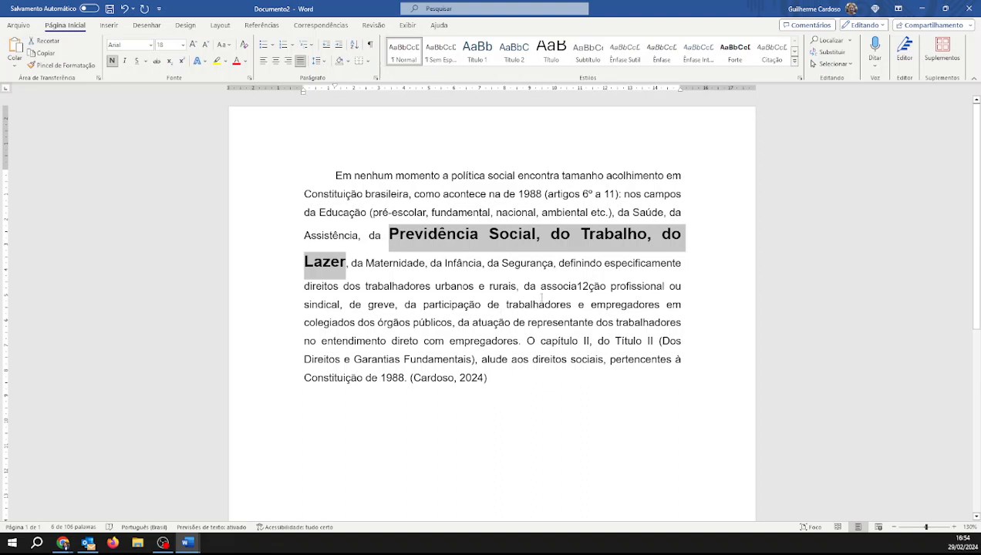
Underline and italicize 'participação de trabalhadores'
{"action": "left_click_drag", "start_coordinate": [423, 304], "coordinate": [576, 306]}
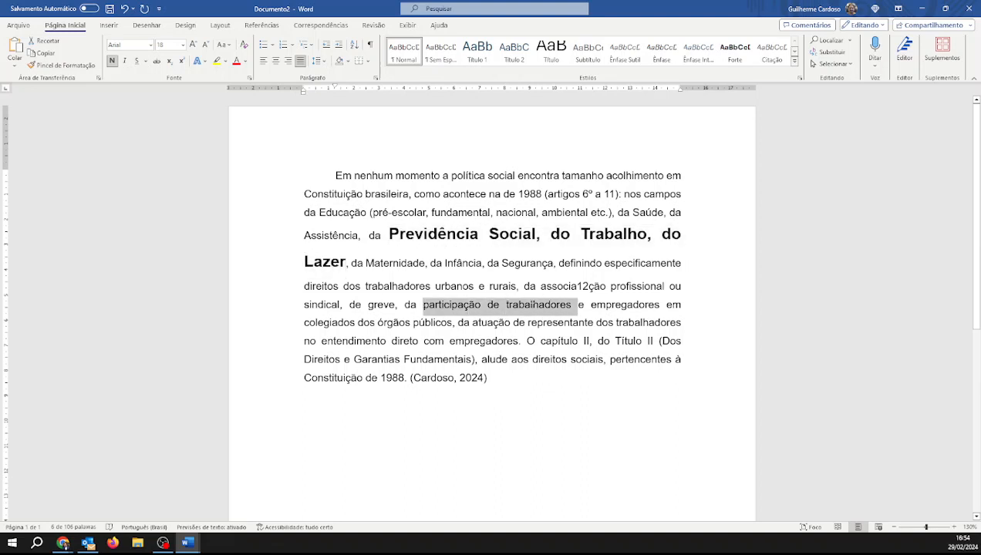
{"action": "left_click", "coordinate": [135, 60]}
{"action": "left_click", "coordinate": [124, 60]}
{"action": "key", "text": "Right"}
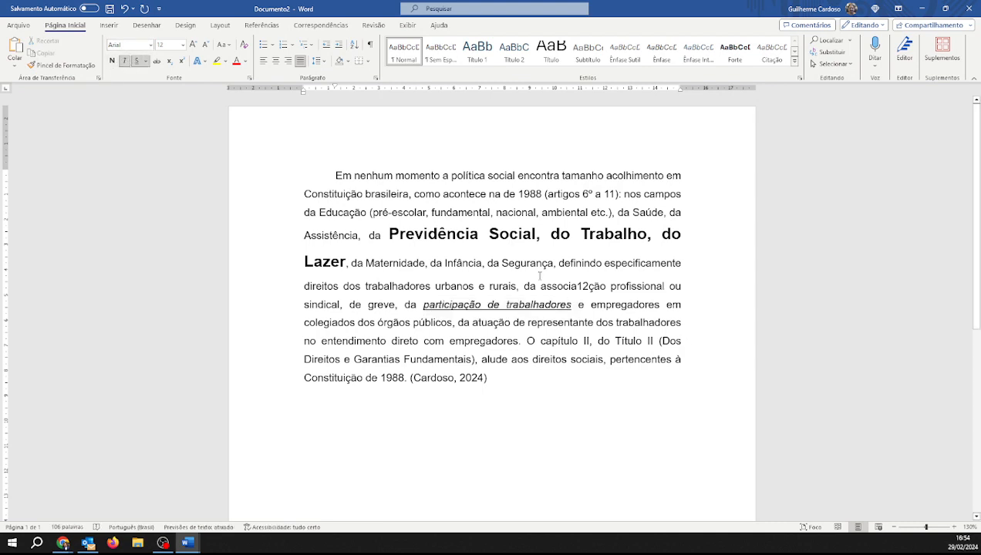
Make 'política social' bold, italic and underlined, and enlarge its font size twice
{"action": "left_click_drag", "start_coordinate": [451, 176], "coordinate": [514, 177]}
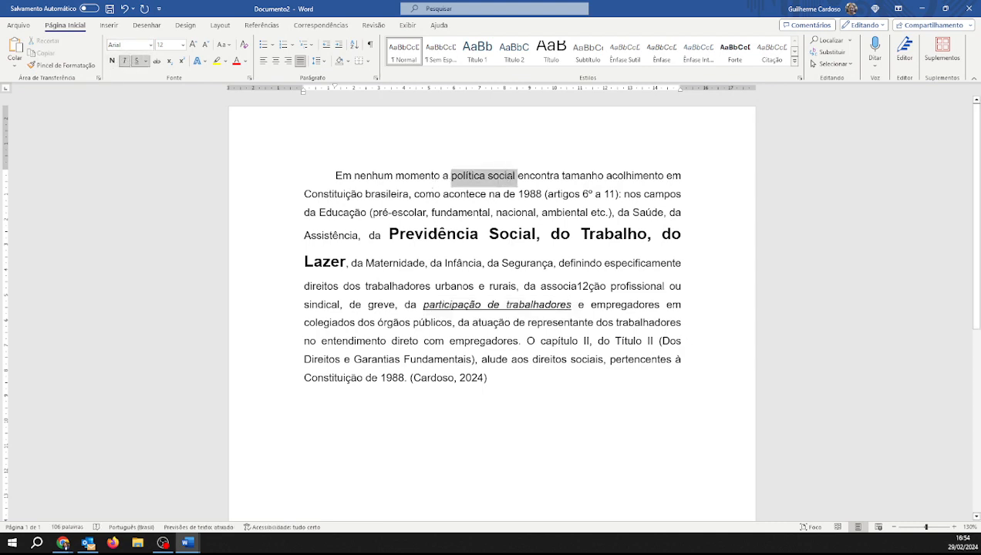
{"action": "left_click", "coordinate": [112, 61]}
{"action": "left_click", "coordinate": [124, 61]}
{"action": "left_click", "coordinate": [137, 61]}
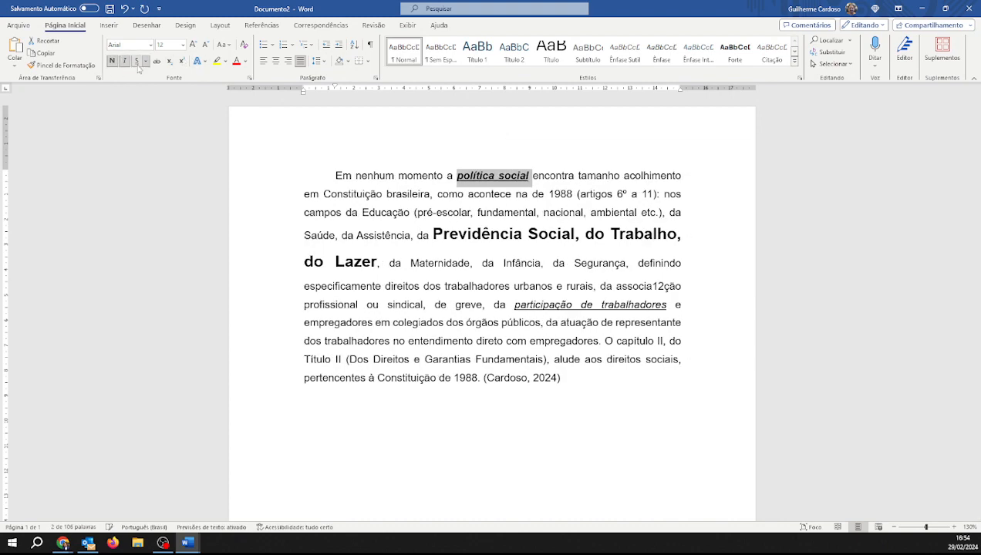
{"action": "left_click", "coordinate": [193, 44]}
{"action": "left_click", "coordinate": [193, 44]}
{"action": "left_click", "coordinate": [494, 269]}
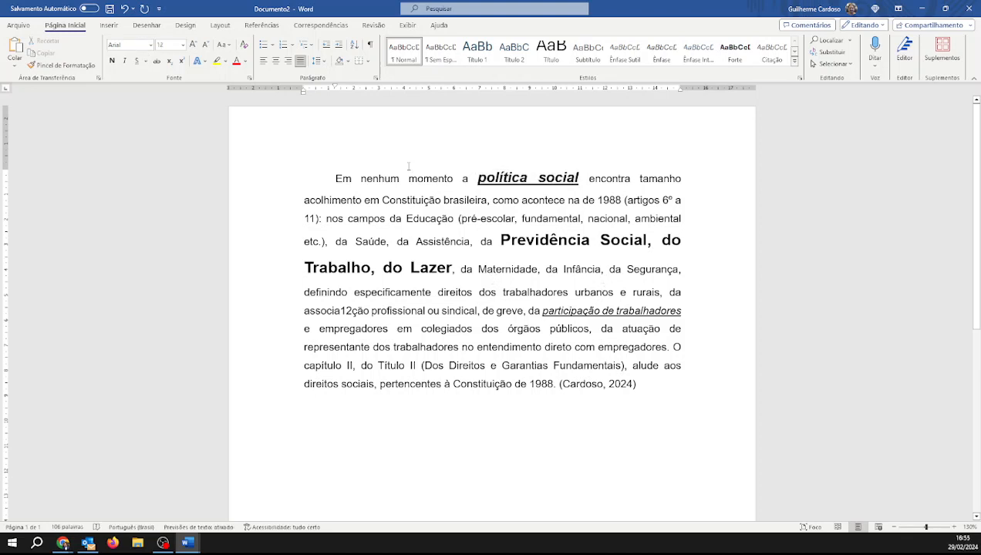
Select the whole paragraph and remove bold, italic and underline formatting from it
{"action": "left_click_drag", "start_coordinate": [639, 385], "coordinate": [195, 119]}
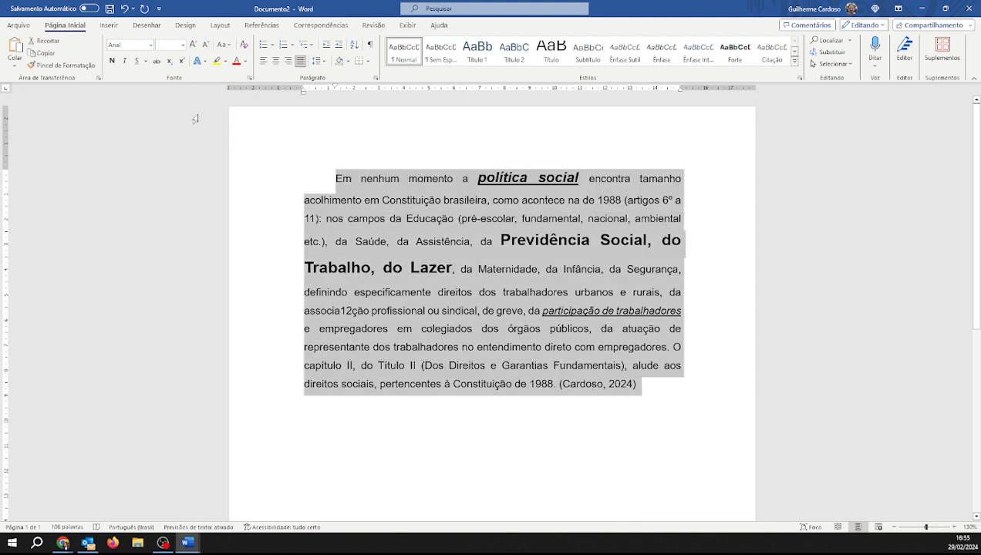
{"action": "left_click", "coordinate": [111, 61]}
{"action": "left_click", "coordinate": [124, 61]}
{"action": "left_click", "coordinate": [112, 61]}
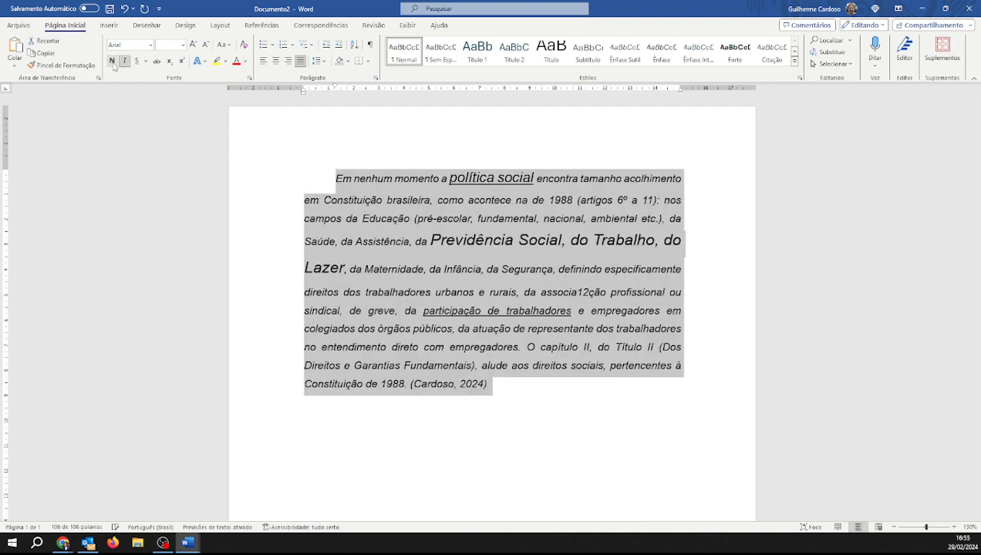
{"action": "left_click", "coordinate": [124, 61]}
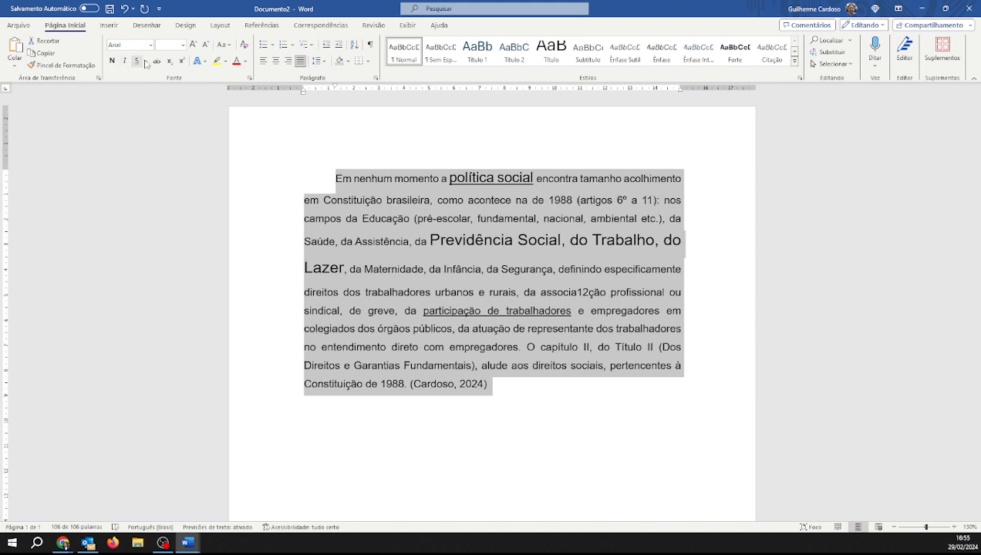
{"action": "left_click", "coordinate": [137, 62]}
{"action": "left_click", "coordinate": [137, 62]}
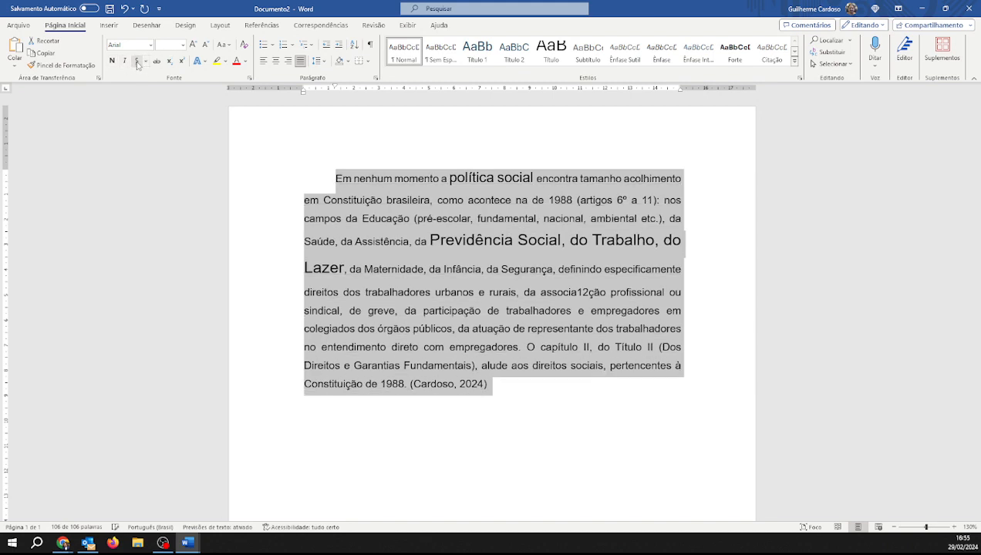
Set the whole paragraph's font size back to 12
{"action": "left_click", "coordinate": [183, 45]}
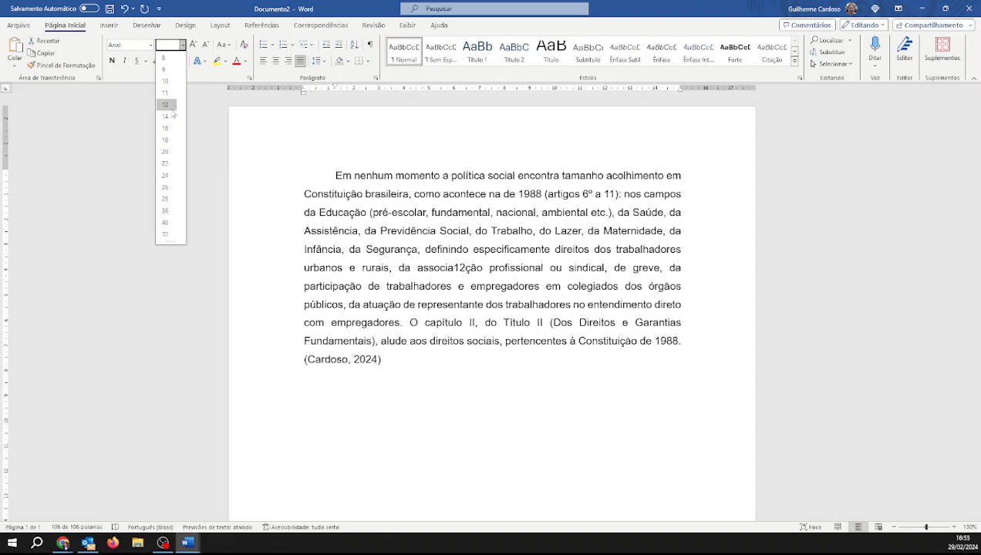
{"action": "left_click", "coordinate": [176, 92]}
{"action": "left_click", "coordinate": [554, 419]}
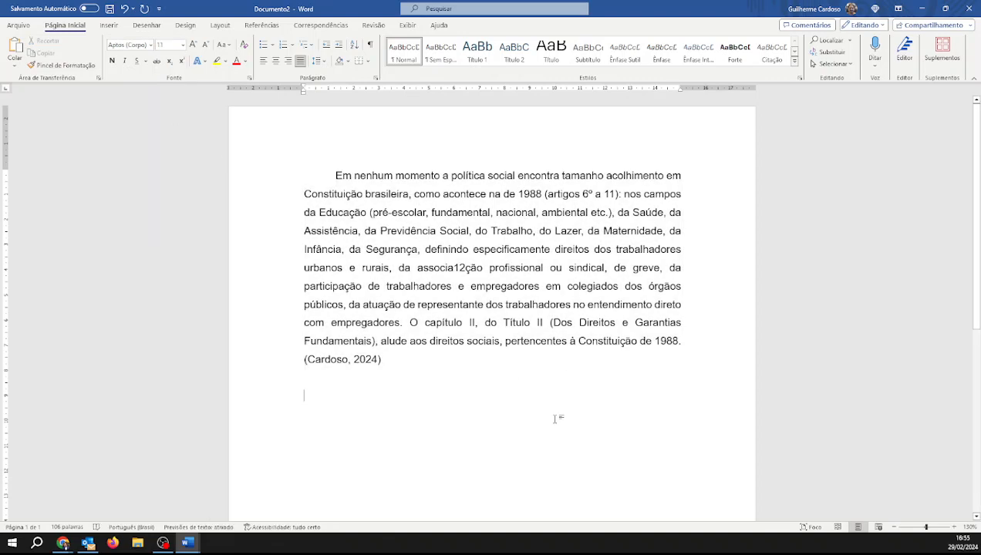